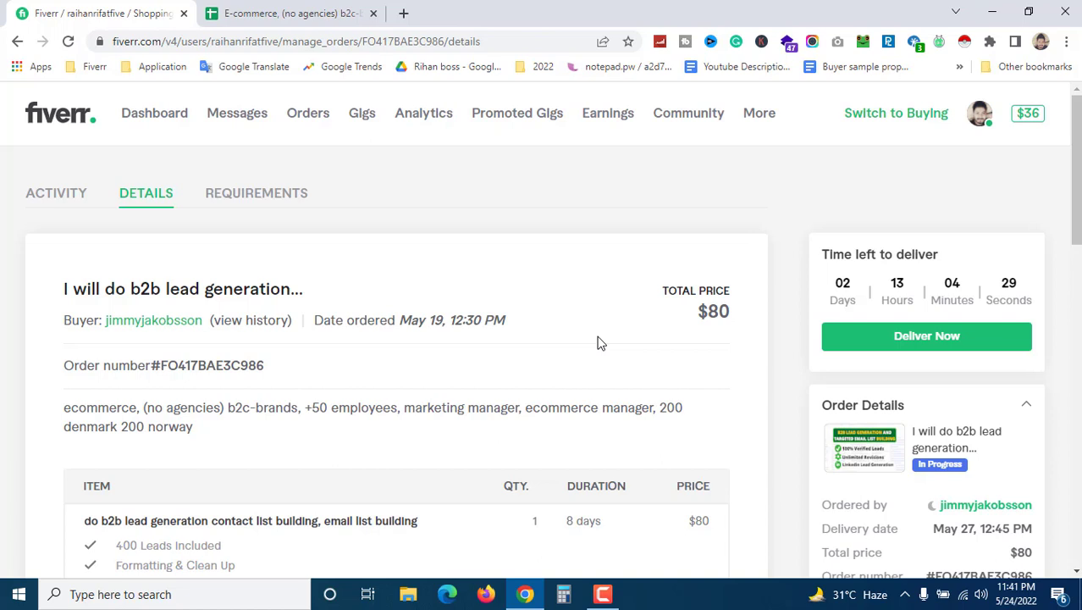
- Review the Fiverr order's lead requirements and the column headers of the Denmark sheet in the lead spreadsheet
{"action": "left_click_drag", "start_coordinate": [227, 409], "coordinate": [289, 415]}
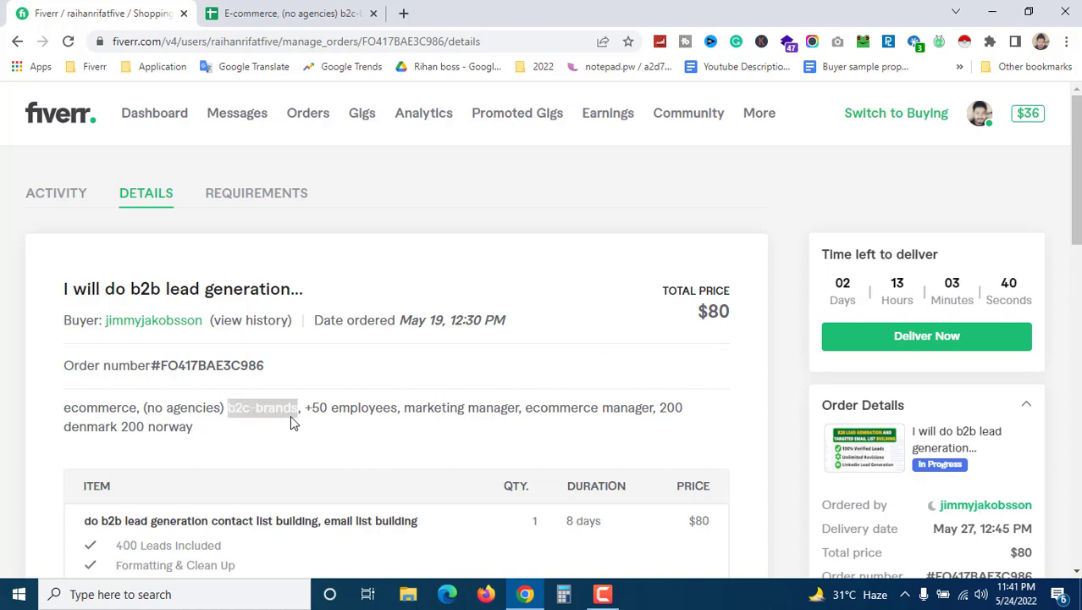
{"action": "left_click", "coordinate": [370, 405]}
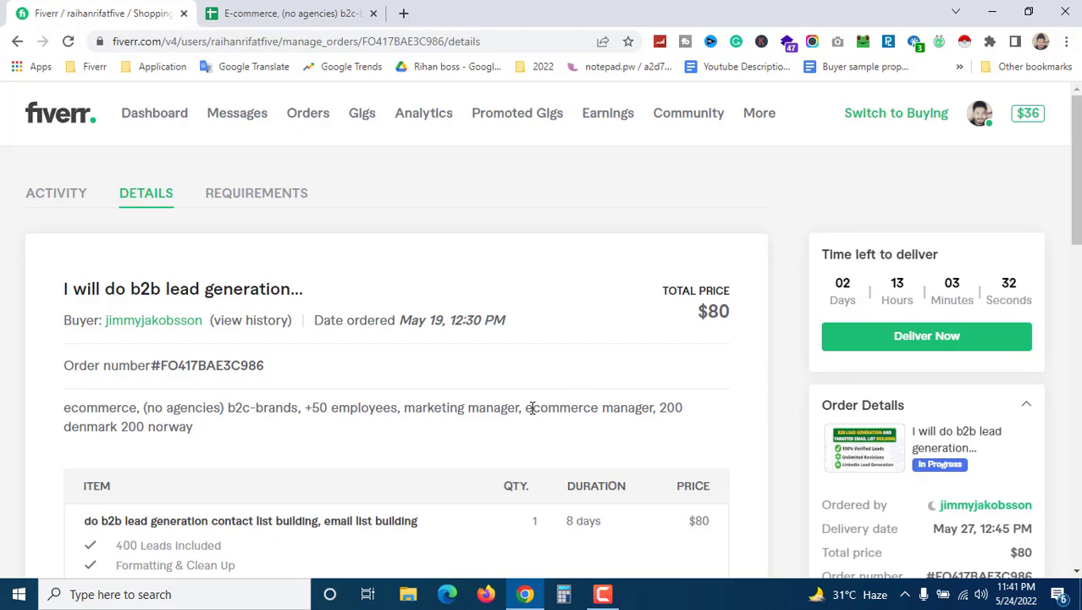
{"action": "left_click", "coordinate": [296, 12]}
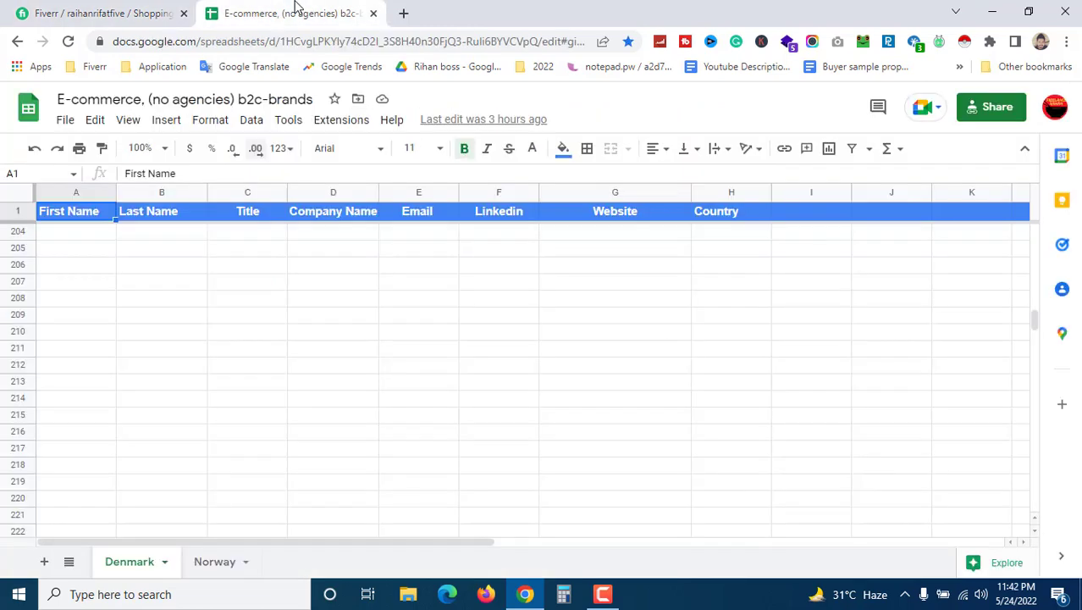
{"action": "key", "text": "ctrl+Tab"}
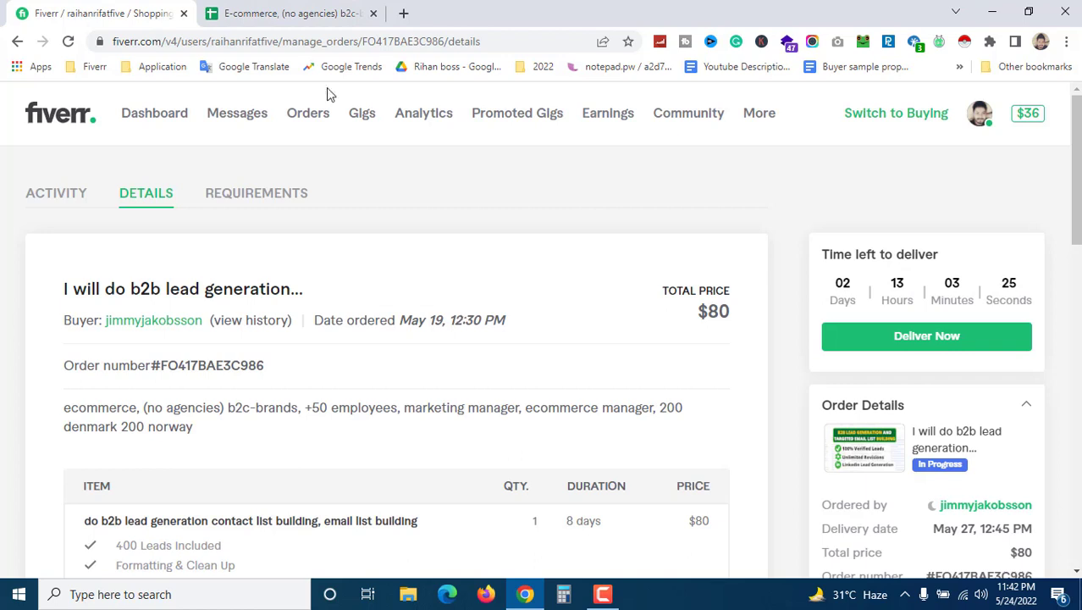
{"action": "left_click", "coordinate": [298, 13]}
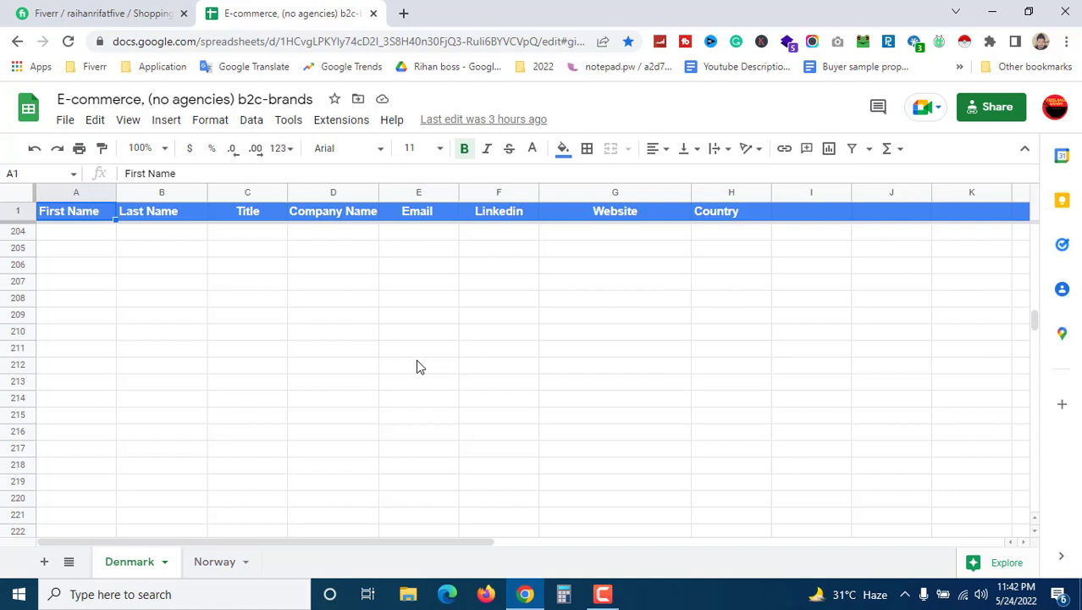
{"action": "left_click", "coordinate": [449, 383]}
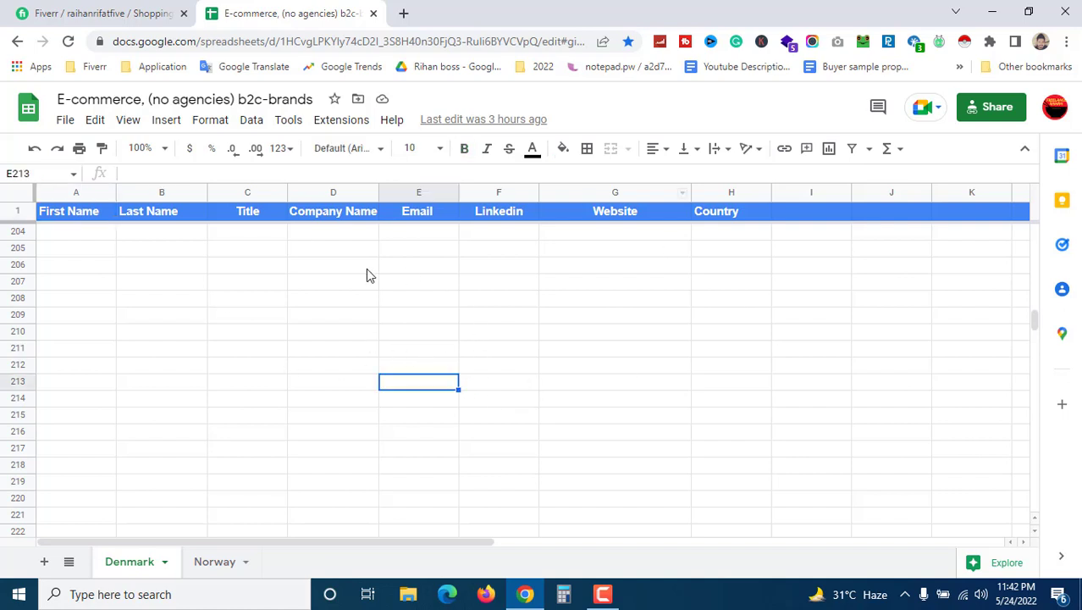
{"action": "key", "text": "Up"}
{"action": "key", "text": "Up"}
{"action": "key", "text": "Up"}
{"action": "key", "text": "Right"}
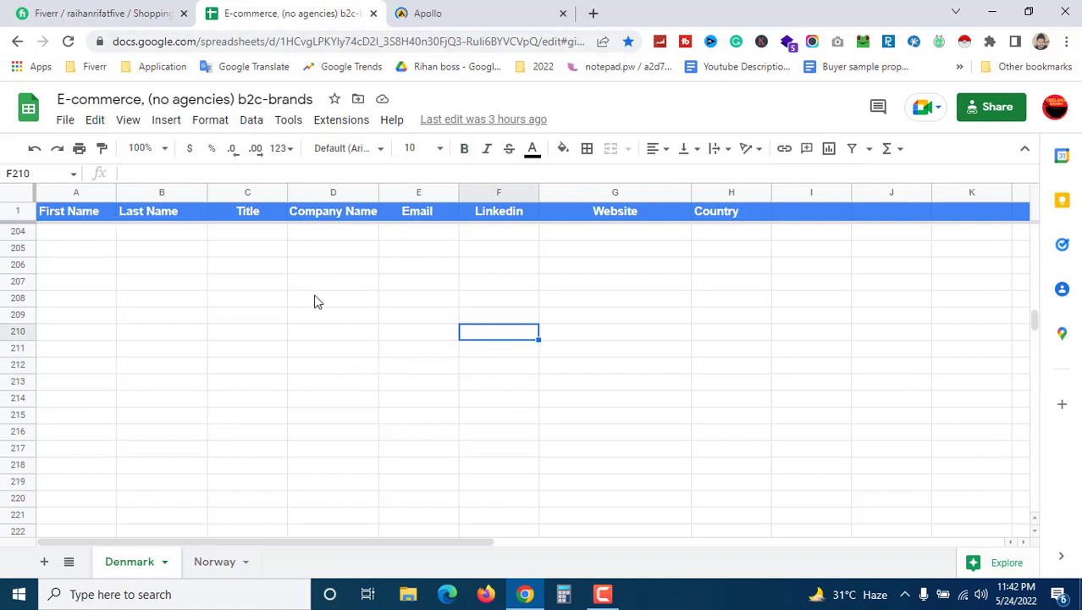
- Switch to Apollo, log in to the account and open the People search
{"action": "left_click", "coordinate": [471, 10]}
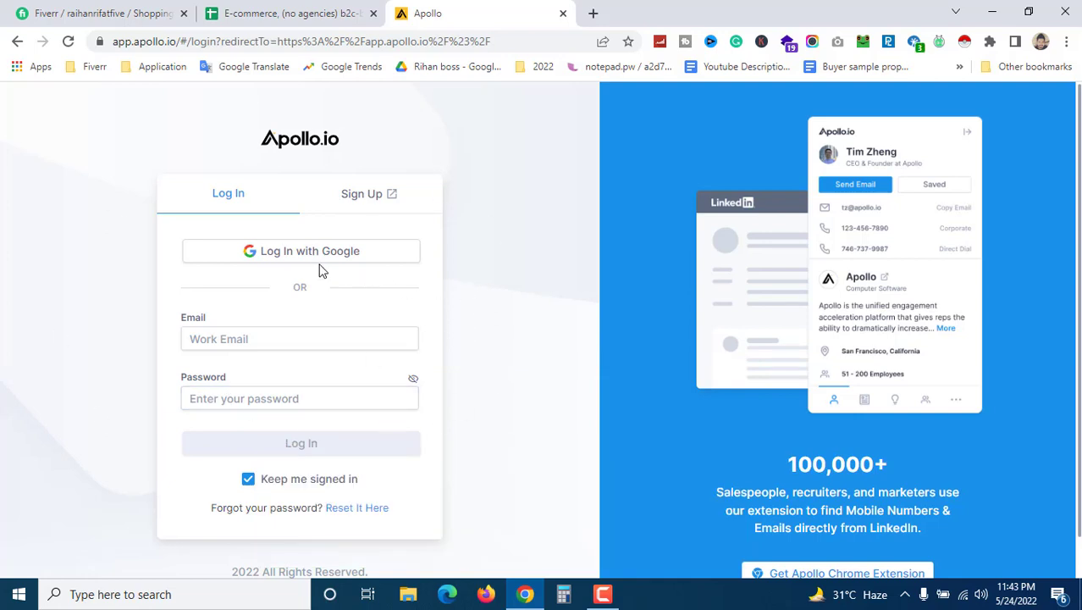
{"action": "left_click", "coordinate": [260, 340]}
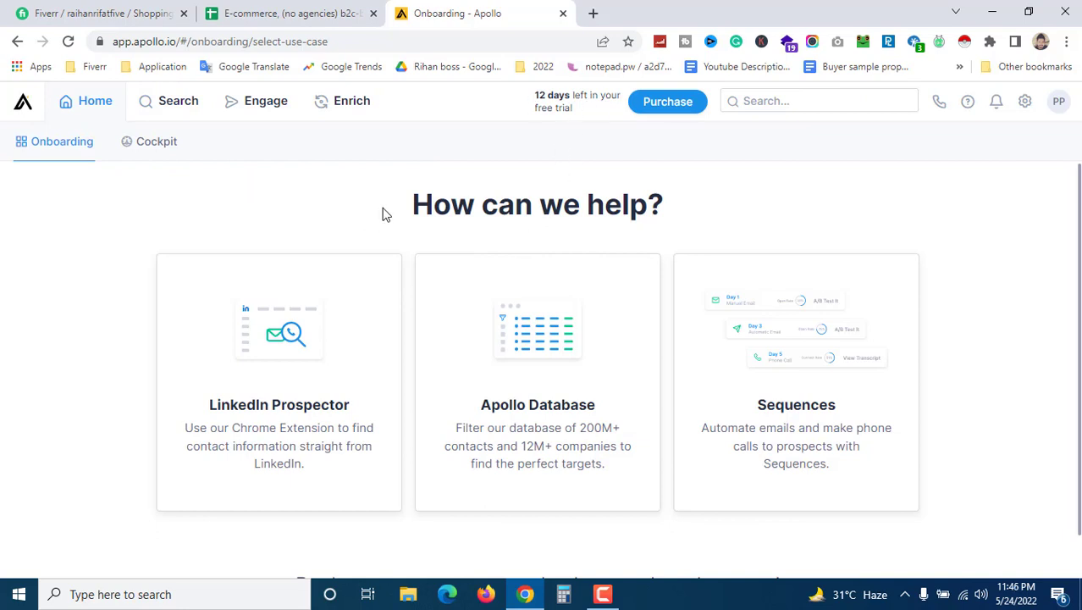
{"action": "mouse_move", "coordinate": [161, 106]}
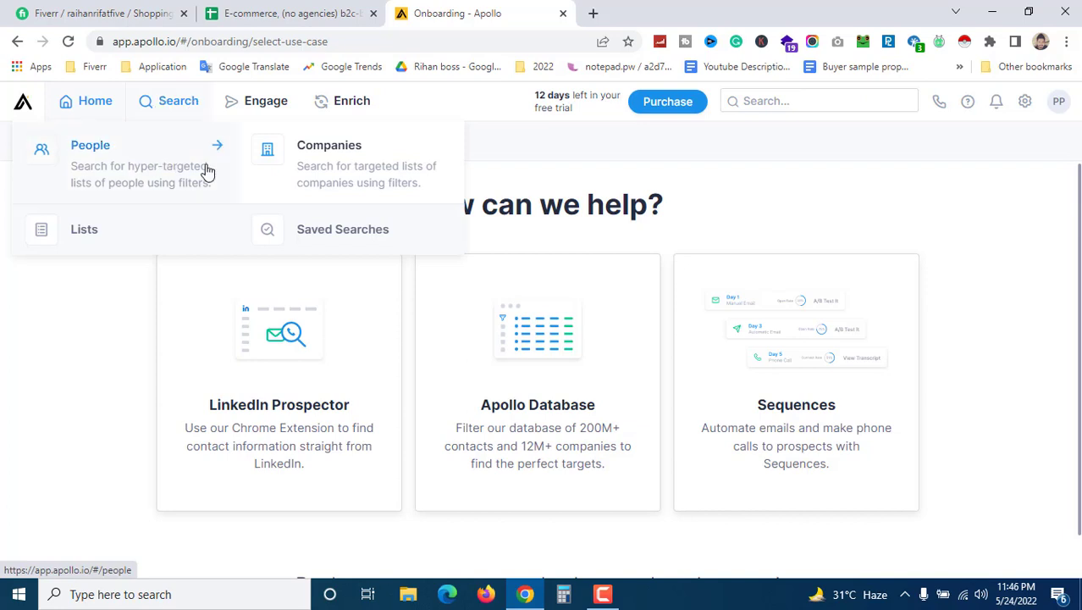
{"action": "left_click", "coordinate": [131, 167]}
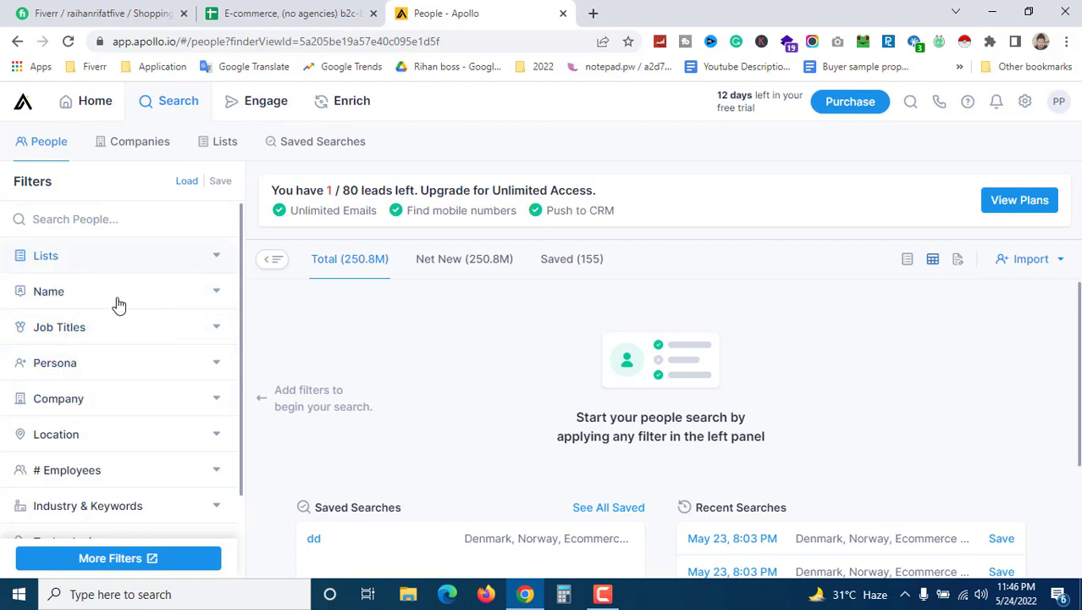
- Open the full set of people search filters and look through the available options
{"action": "scroll", "coordinate": [133, 372], "scroll_direction": "down", "scroll_amount": 3}
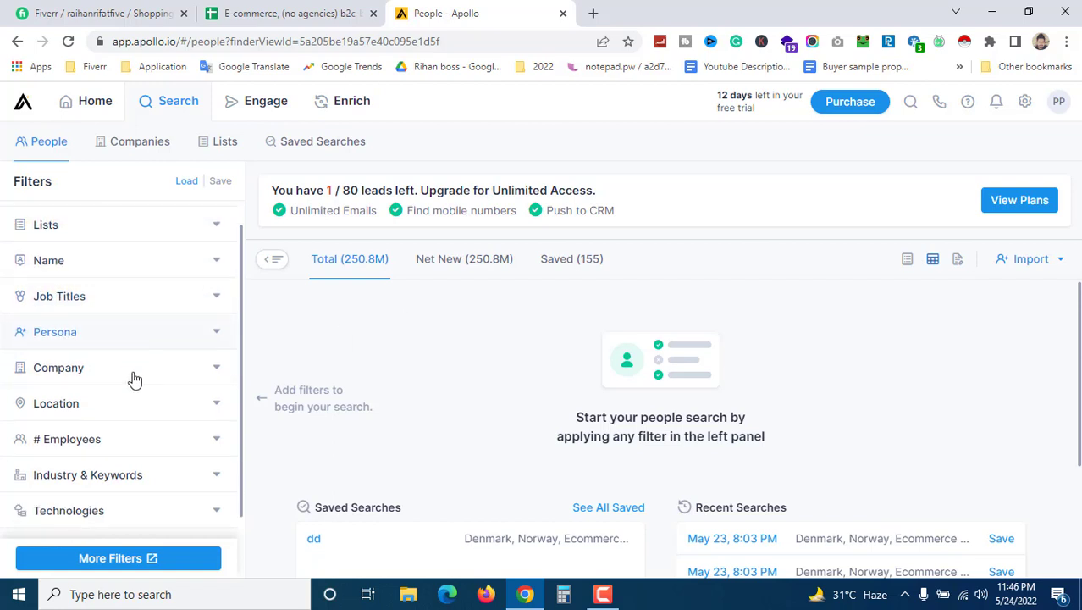
{"action": "left_click", "coordinate": [111, 560]}
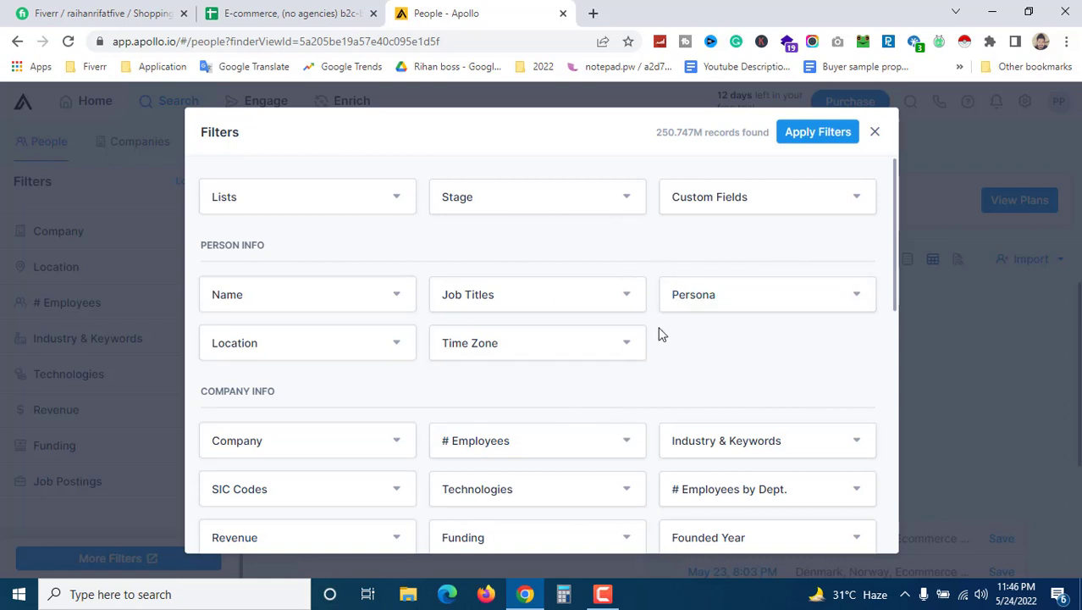
{"action": "scroll", "coordinate": [650, 341], "scroll_direction": "down", "scroll_amount": 7}
{"action": "scroll", "coordinate": [650, 340], "scroll_direction": "up", "scroll_amount": 7}
- Filter the contact location by region to Denmark and Norway
{"action": "left_click", "coordinate": [339, 354]}
{"action": "left_click", "coordinate": [291, 463]}
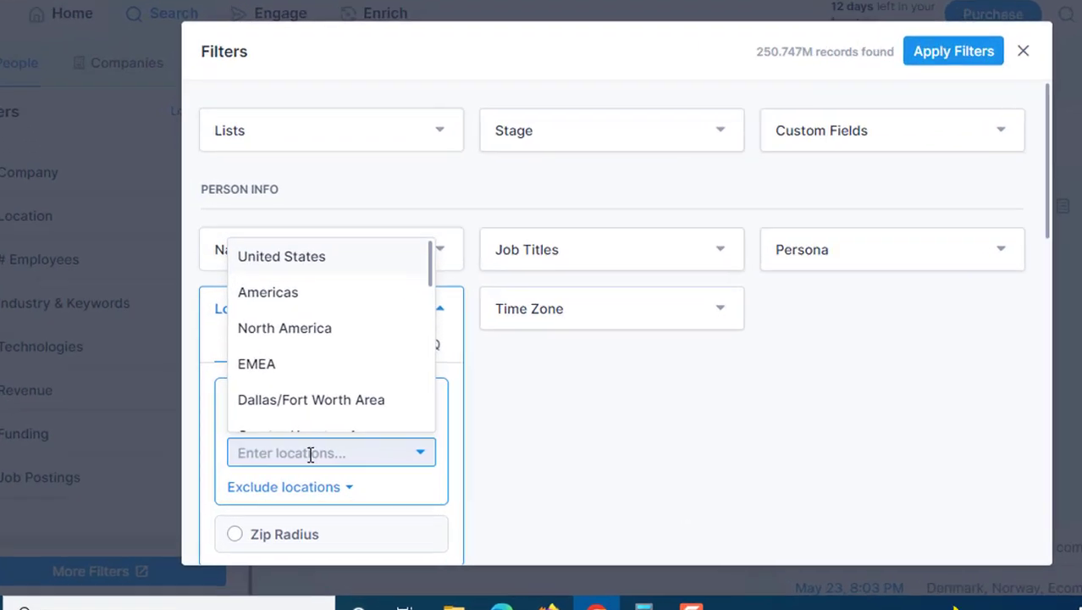
{"action": "type", "text": "den"}
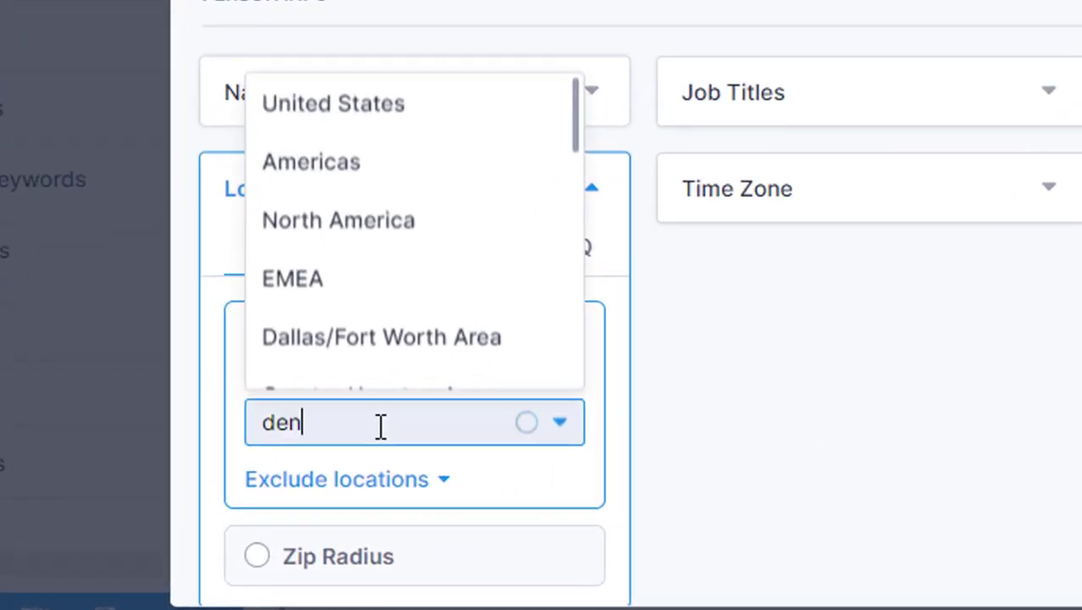
{"action": "left_click", "coordinate": [356, 282]}
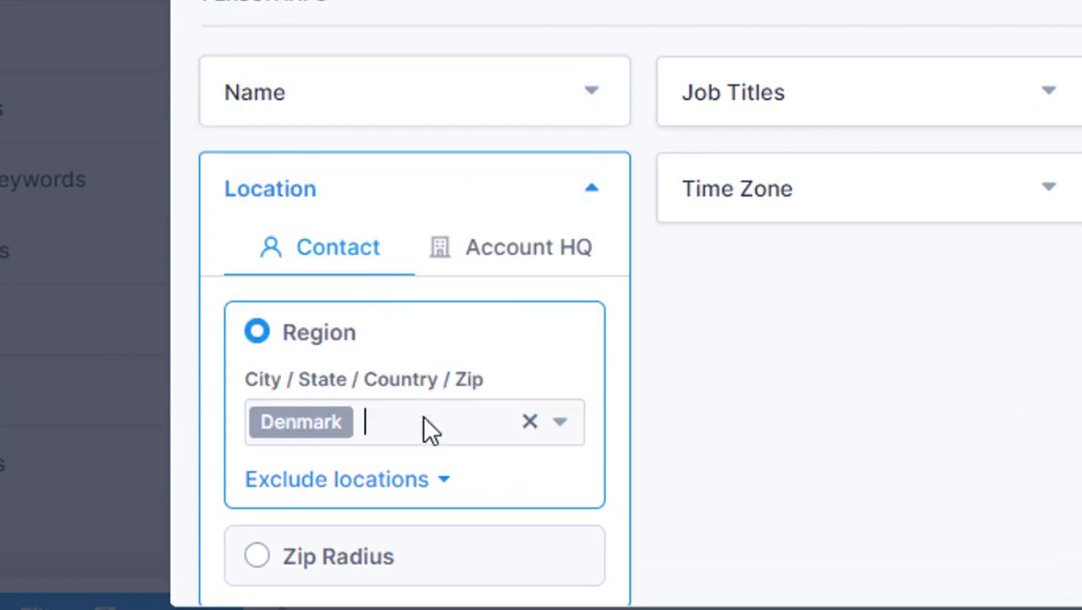
{"action": "type", "text": "nor"}
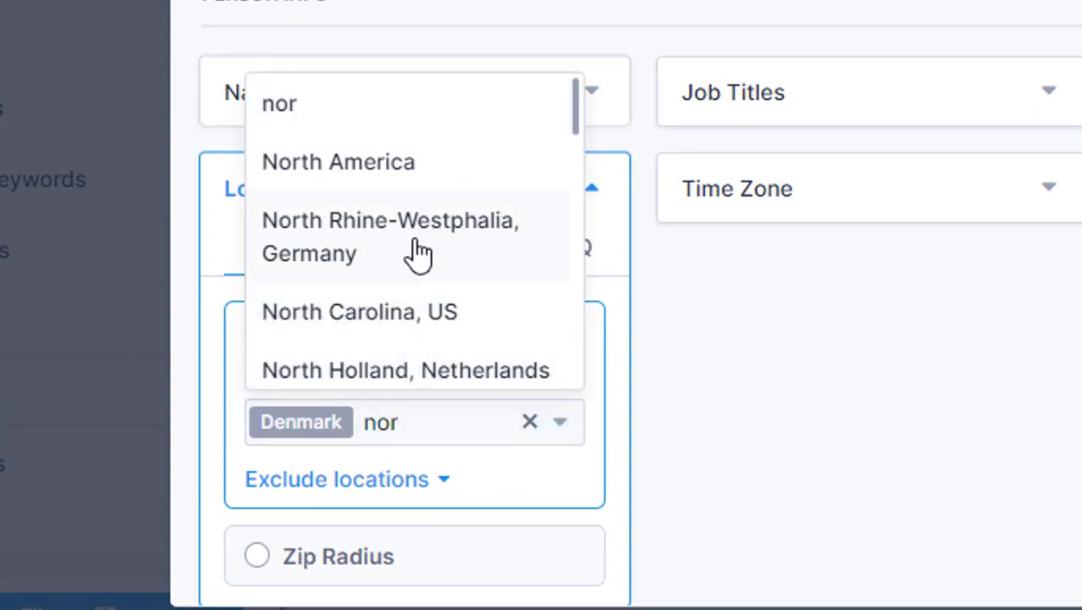
{"action": "type", "text": "w"}
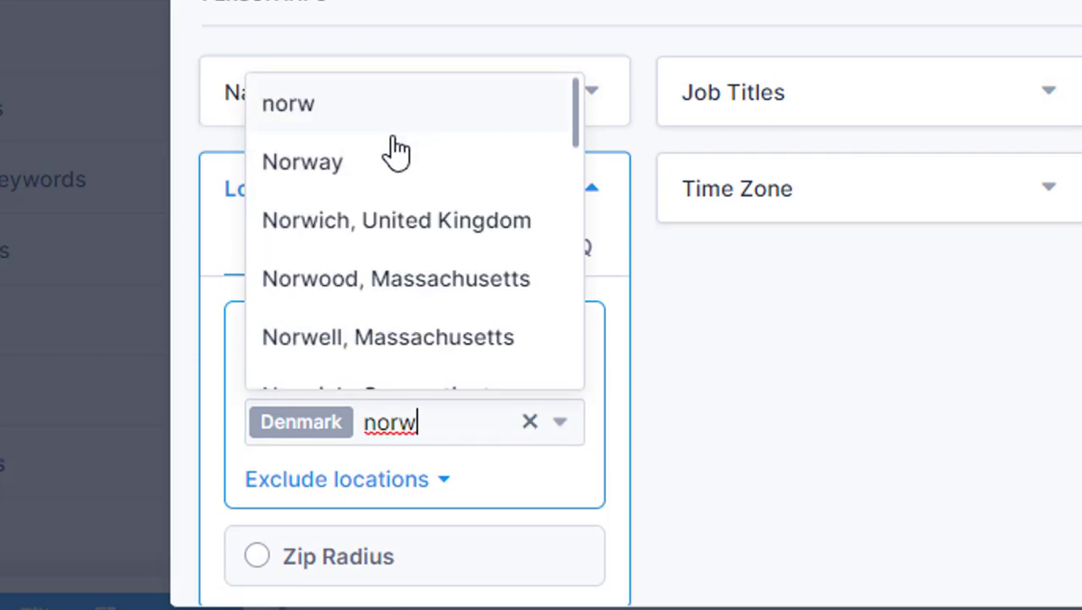
{"action": "left_click", "coordinate": [345, 176]}
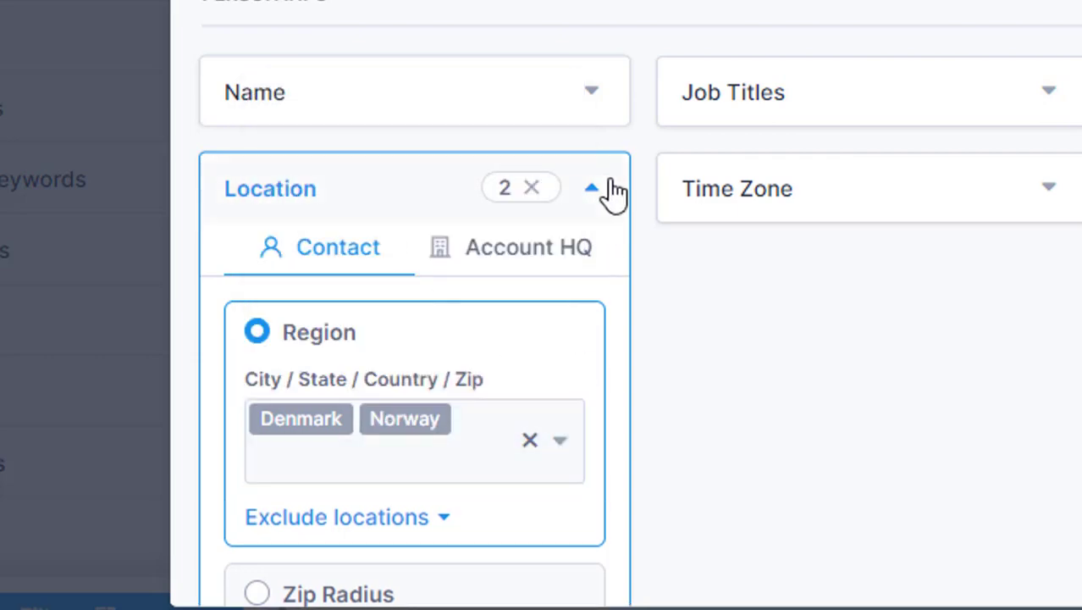
{"action": "left_click", "coordinate": [616, 218]}
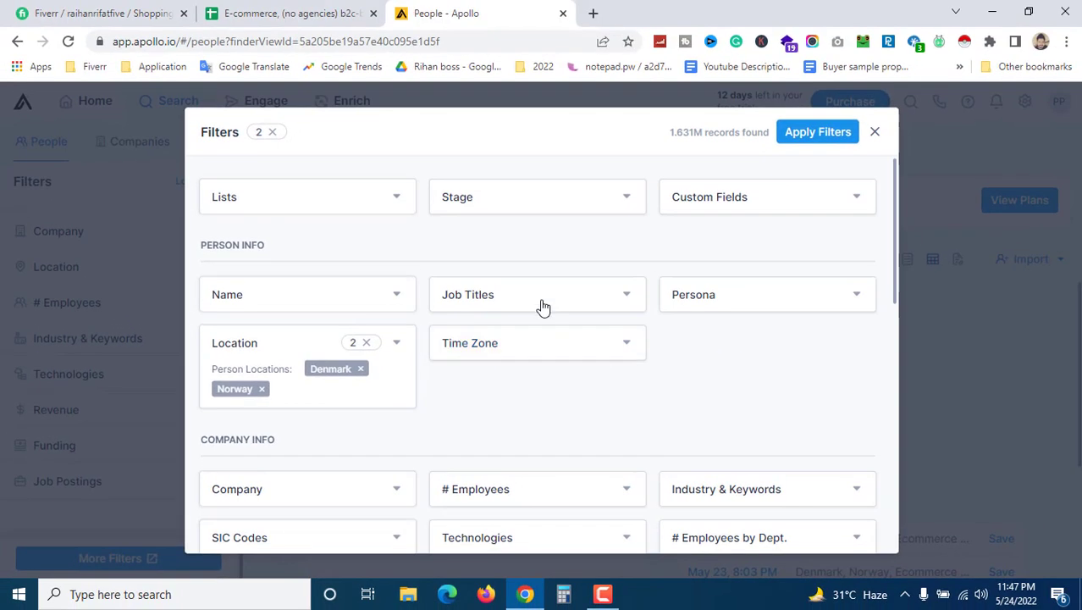
- Add ecommerce manager and marketing manager to the job titles filter
{"action": "left_click", "coordinate": [539, 303]}
{"action": "left_click", "coordinate": [504, 325]}
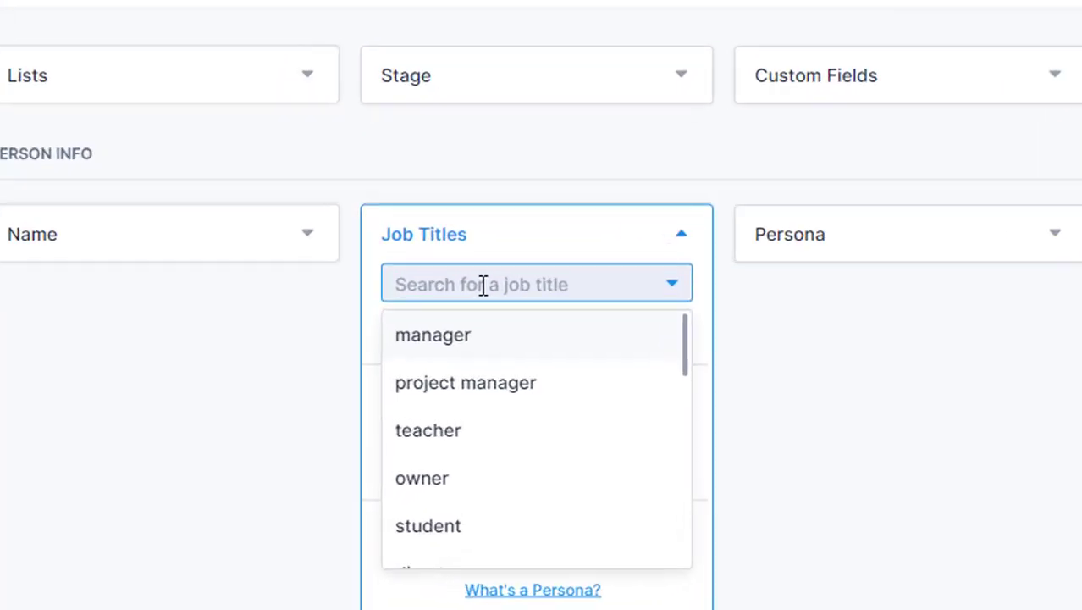
{"action": "type", "text": "eco"}
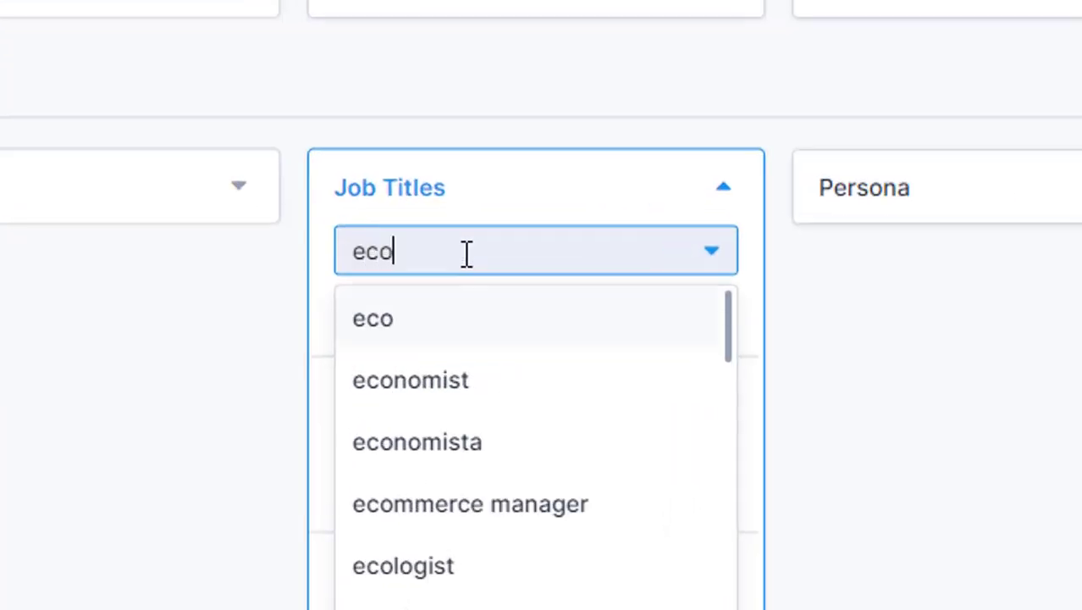
{"action": "left_click", "coordinate": [524, 505]}
{"action": "type", "text": "mark"}
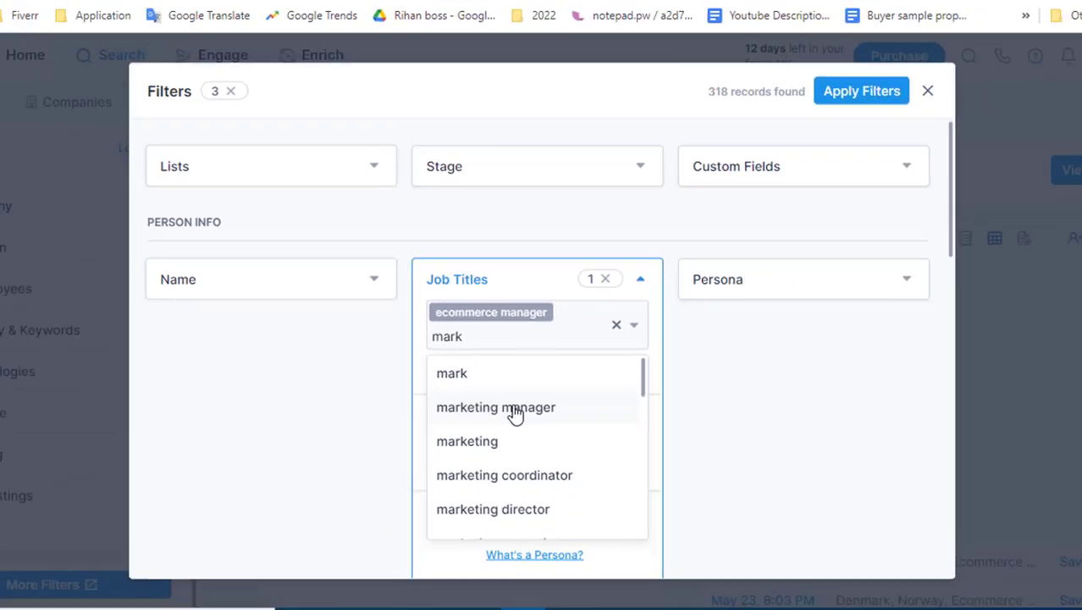
{"action": "left_click", "coordinate": [503, 419]}
{"action": "left_click", "coordinate": [652, 392]}
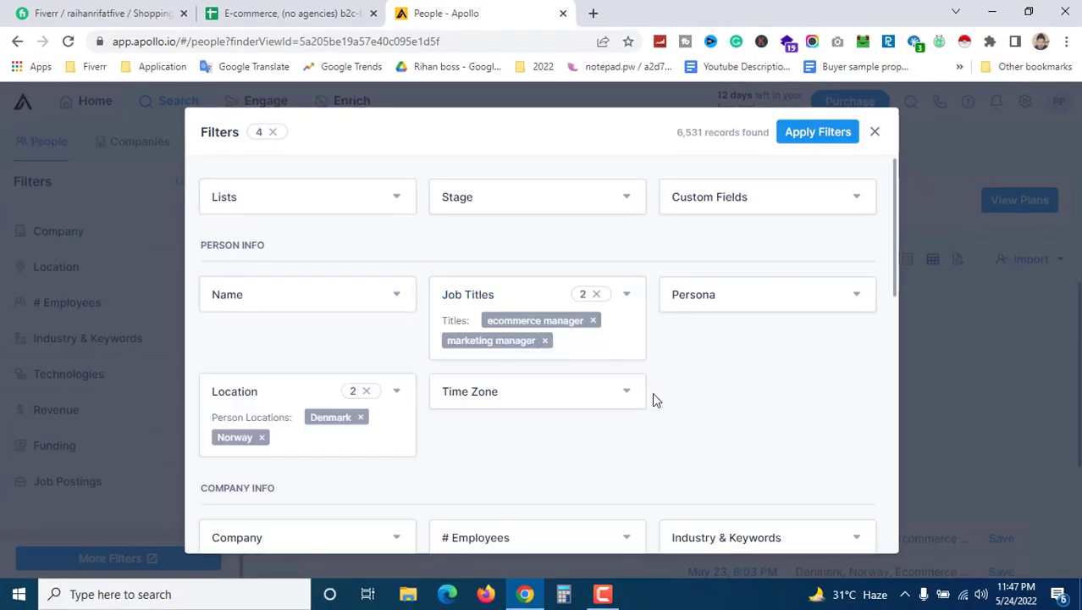
- Restrict the email status filter to Verified addresses
{"action": "scroll", "coordinate": [652, 410], "scroll_direction": "down", "scroll_amount": 4}
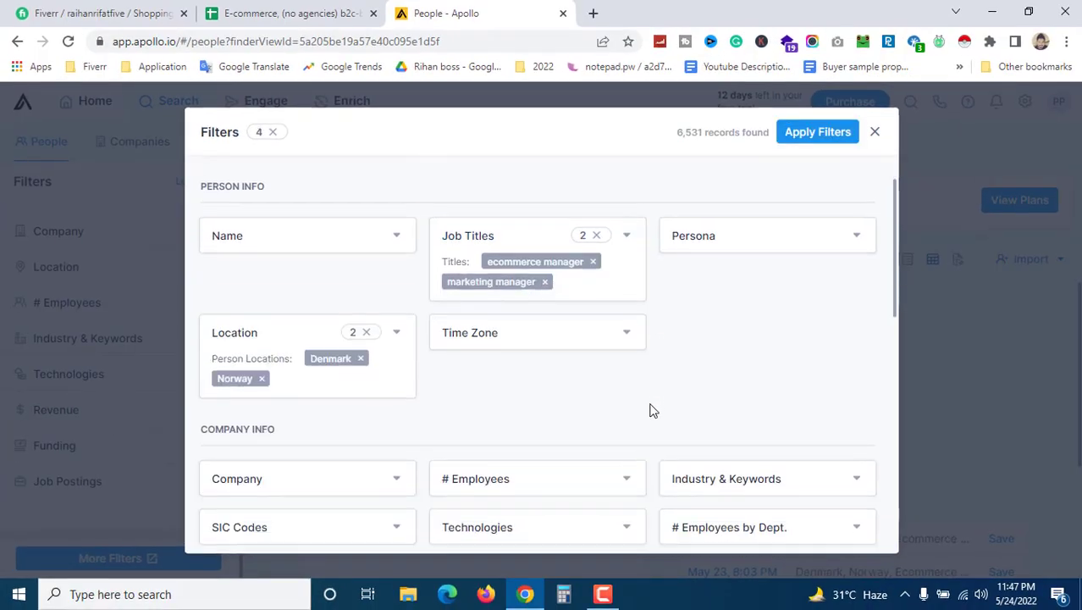
{"action": "scroll", "coordinate": [652, 410], "scroll_direction": "down", "scroll_amount": 4}
{"action": "scroll", "coordinate": [592, 300], "scroll_direction": "up", "scroll_amount": 1}
{"action": "scroll", "coordinate": [593, 304], "scroll_direction": "down", "scroll_amount": 1}
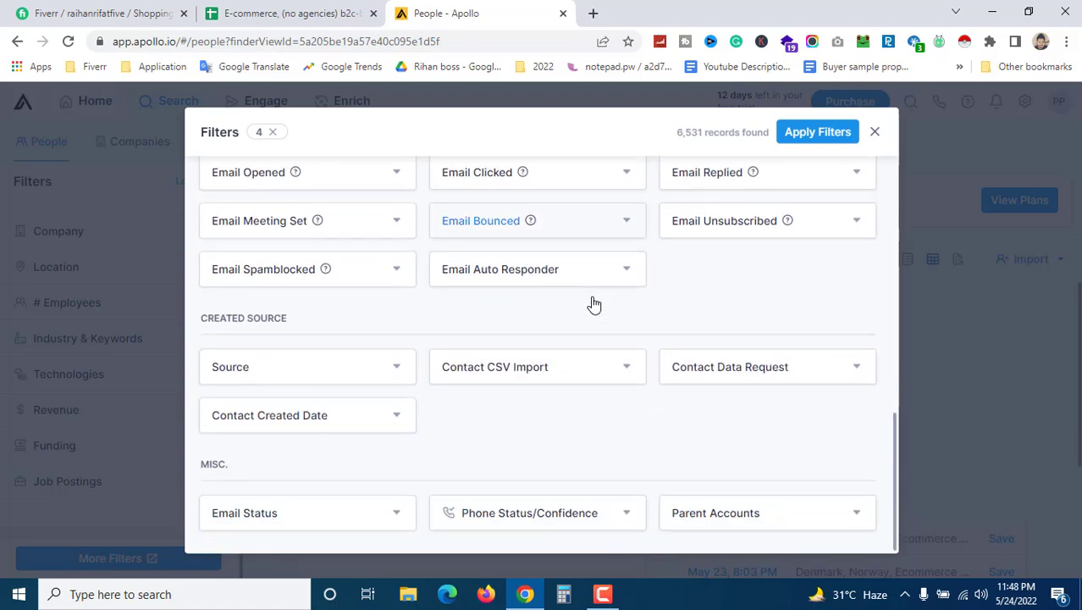
{"action": "left_click", "coordinate": [382, 517]}
{"action": "scroll", "coordinate": [437, 423], "scroll_direction": "down", "scroll_amount": 2}
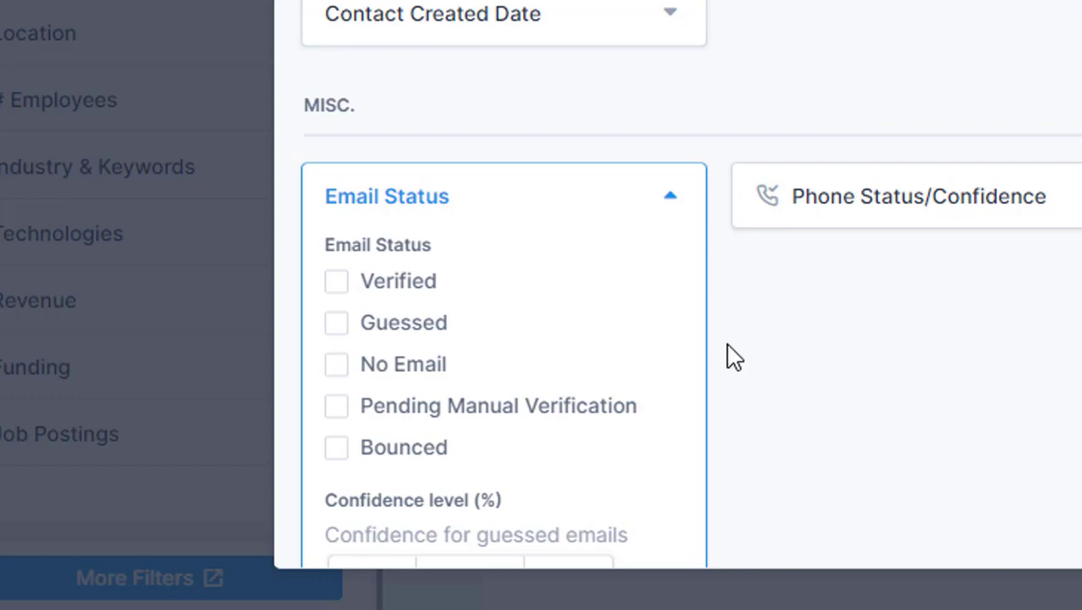
{"action": "left_click", "coordinate": [336, 281]}
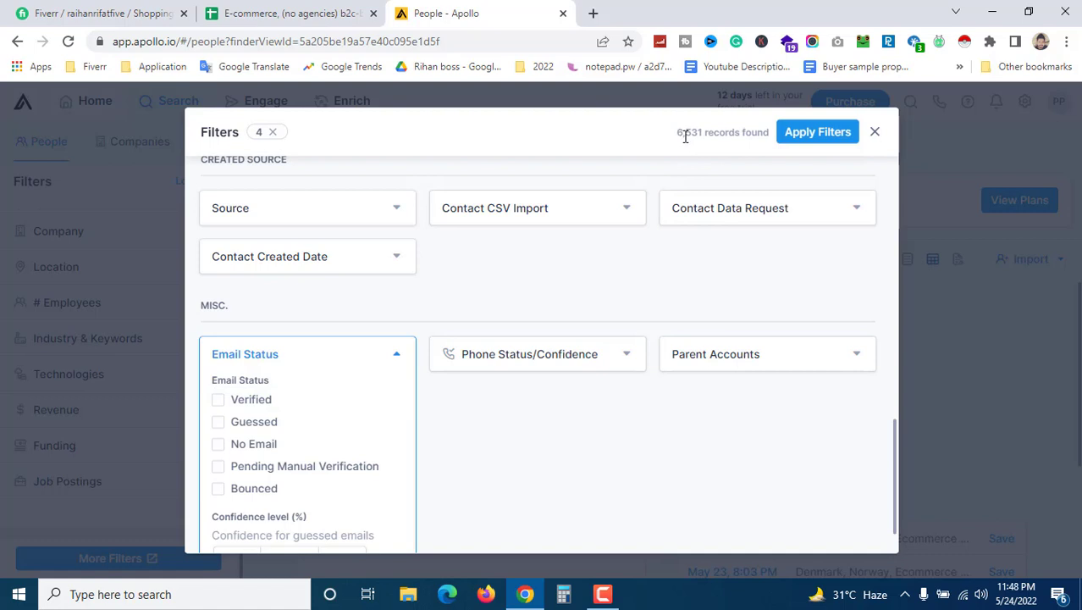
{"action": "left_click", "coordinate": [219, 400]}
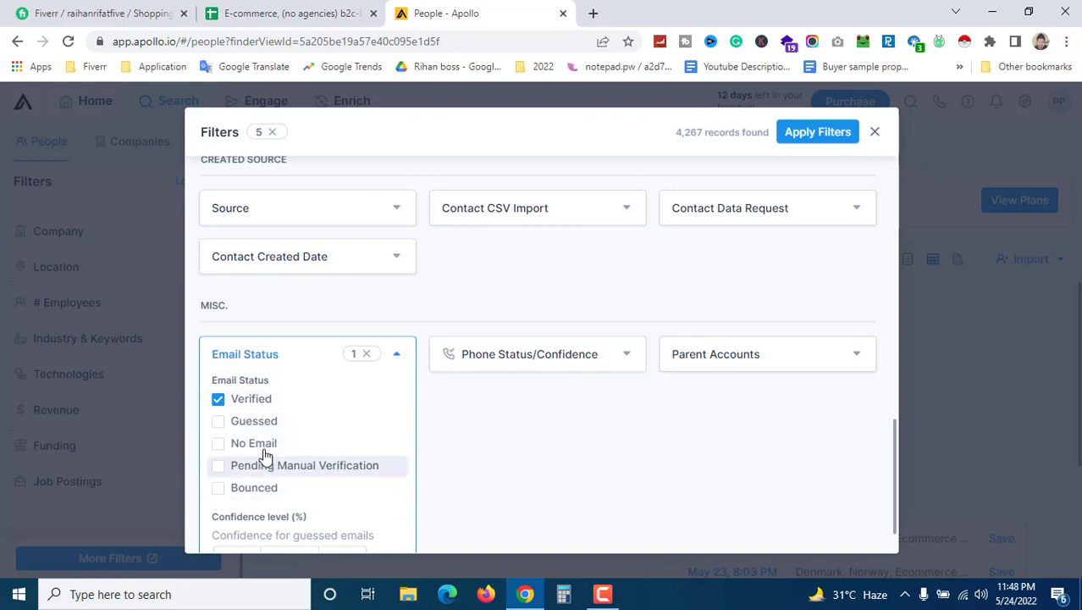
{"action": "left_click", "coordinate": [398, 360]}
- Set the number of employees filter to every predefined range from 51-100 up to 10001+
{"action": "scroll", "coordinate": [509, 407], "scroll_direction": "up", "scroll_amount": 10}
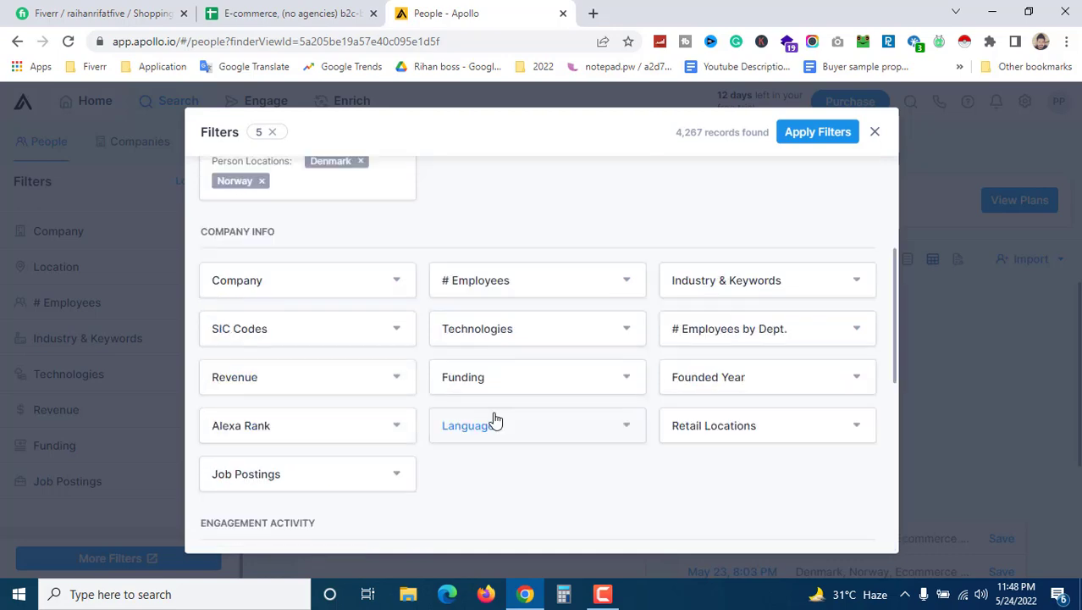
{"action": "scroll", "coordinate": [549, 393], "scroll_direction": "down", "scroll_amount": 1}
{"action": "left_click", "coordinate": [542, 361]}
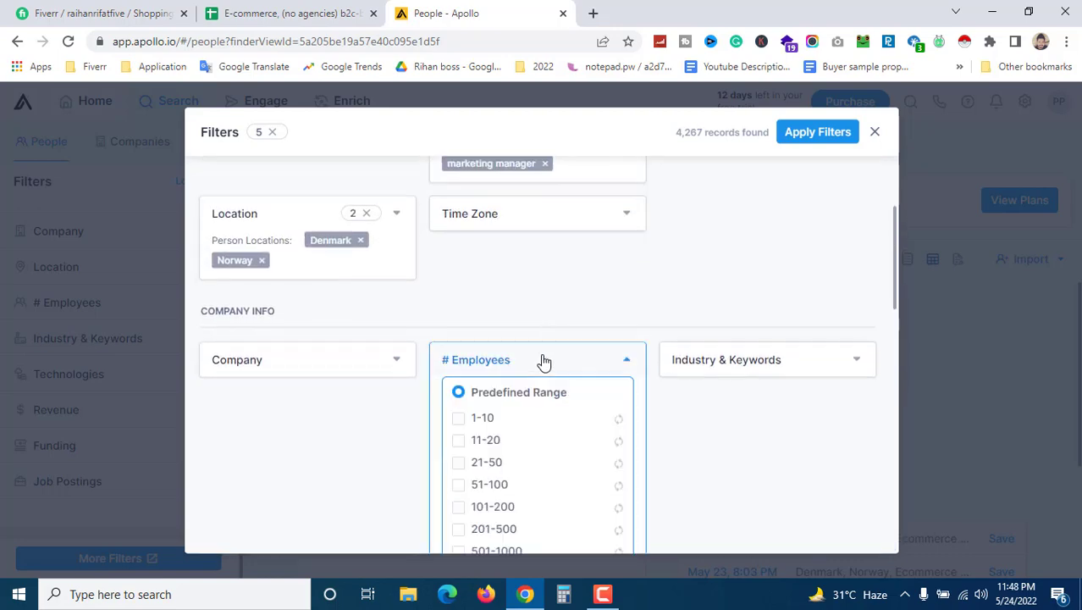
{"action": "scroll", "coordinate": [569, 333], "scroll_direction": "down", "scroll_amount": 3}
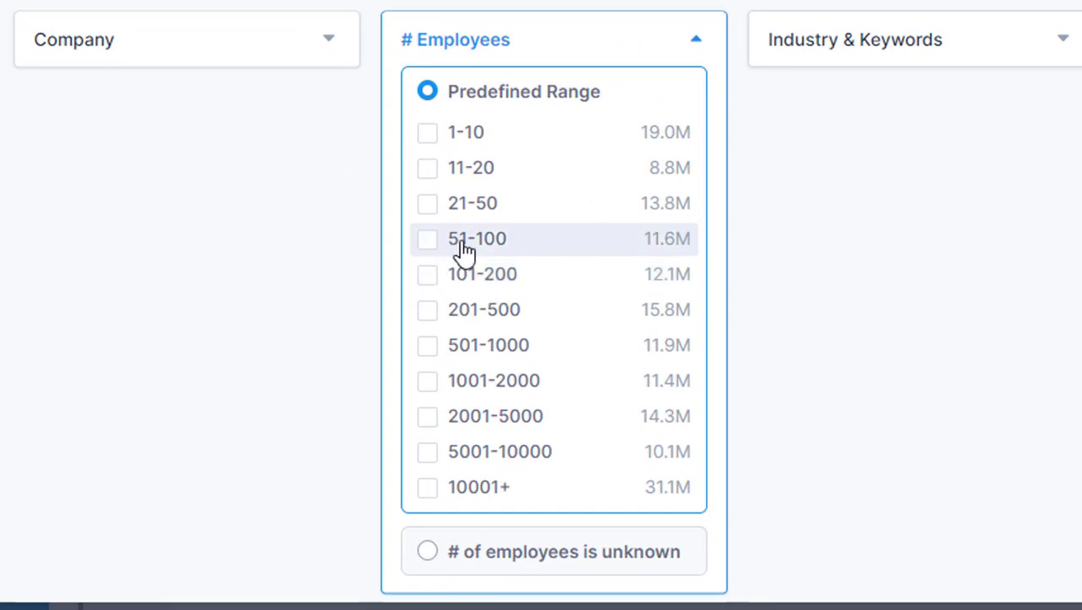
{"action": "left_click", "coordinate": [427, 244]}
{"action": "left_click", "coordinate": [426, 278]}
{"action": "left_click", "coordinate": [428, 312]}
{"action": "left_click", "coordinate": [428, 347]}
{"action": "left_click", "coordinate": [428, 383]}
{"action": "left_click", "coordinate": [429, 424]}
{"action": "left_click", "coordinate": [429, 455]}
{"action": "left_click", "coordinate": [429, 489]}
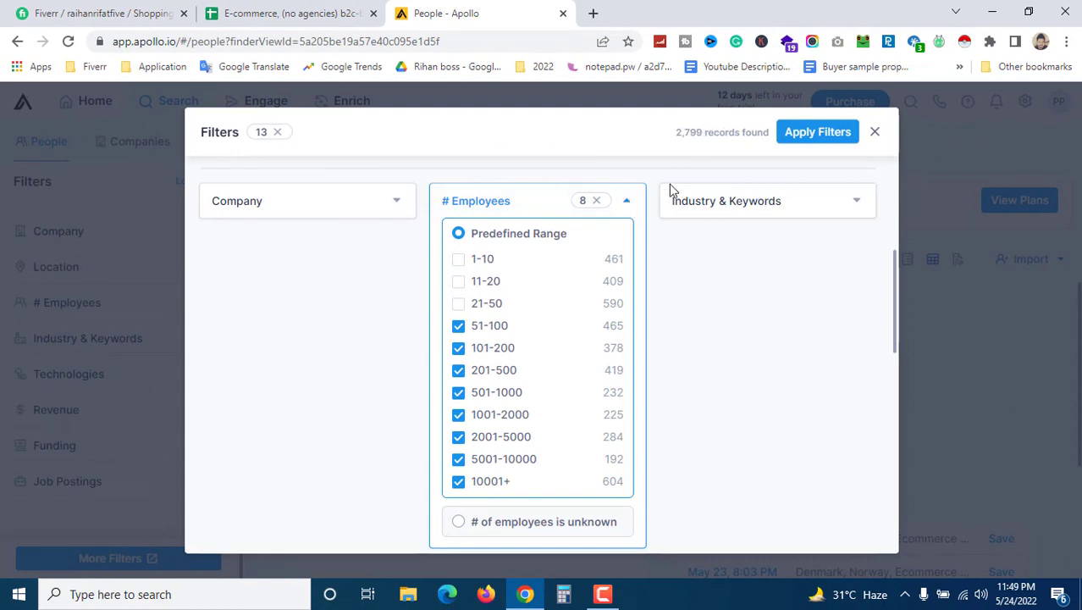
{"action": "left_click", "coordinate": [628, 202]}
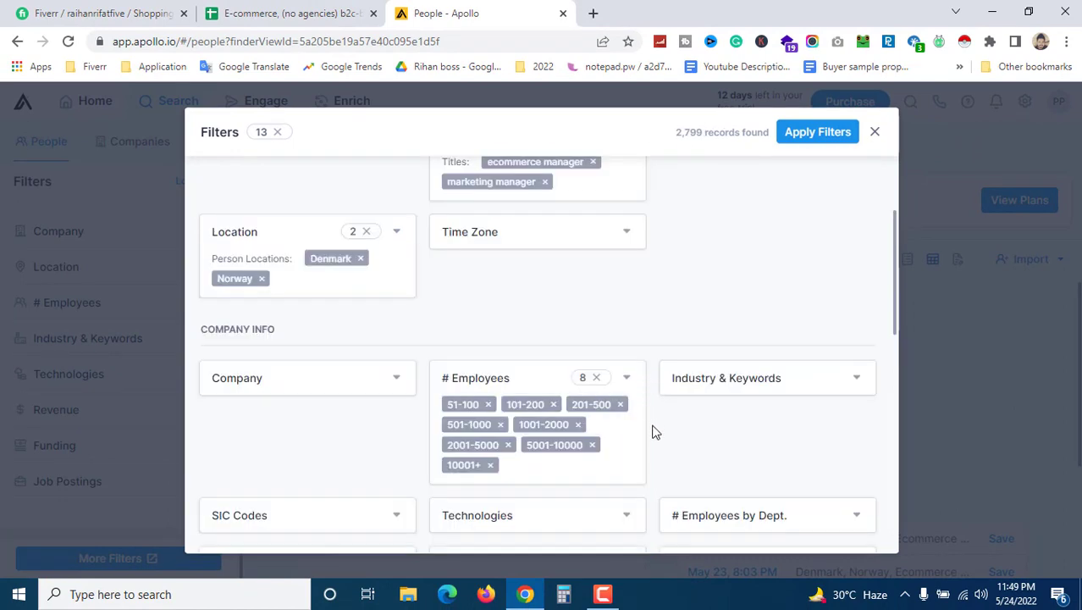
{"action": "scroll", "coordinate": [652, 433], "scroll_direction": "up", "scroll_amount": 2}
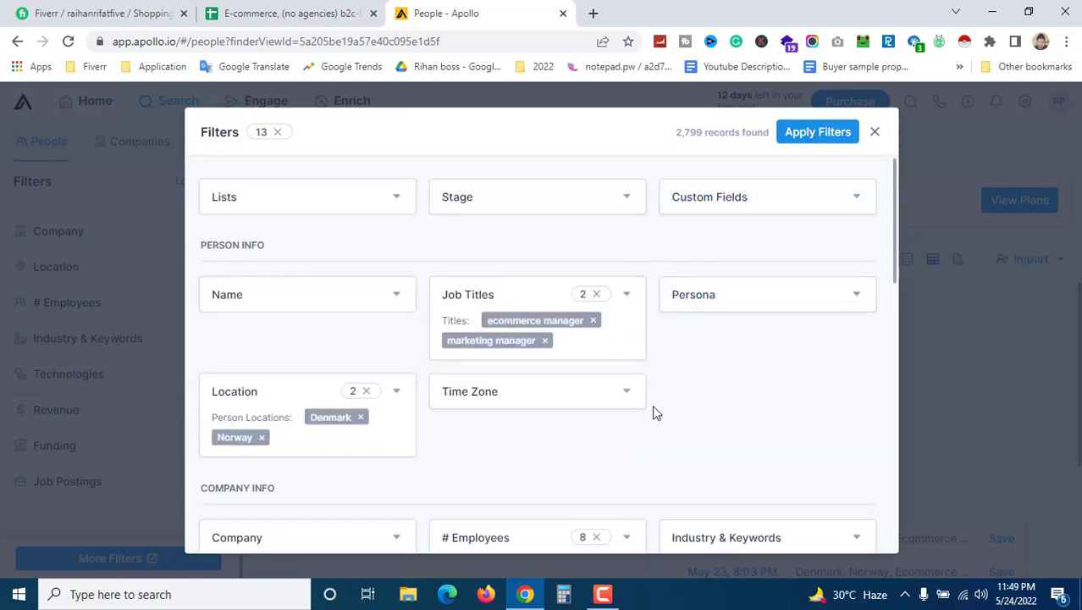
- Add apparel & fashion to the company industry filter
{"action": "scroll", "coordinate": [654, 400], "scroll_direction": "down", "scroll_amount": 2}
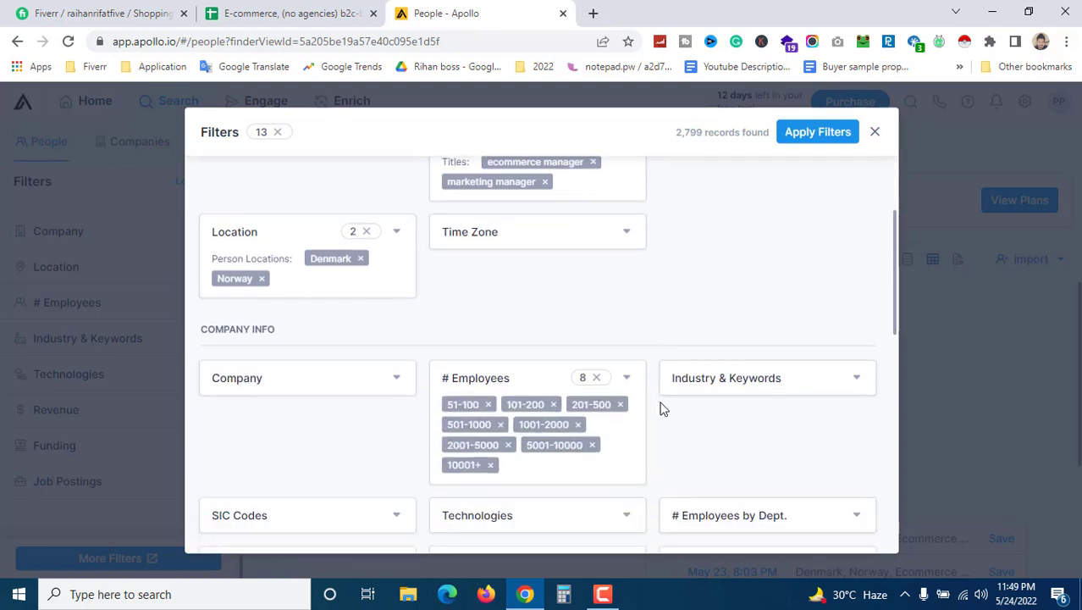
{"action": "scroll", "coordinate": [659, 403], "scroll_direction": "down", "scroll_amount": 1}
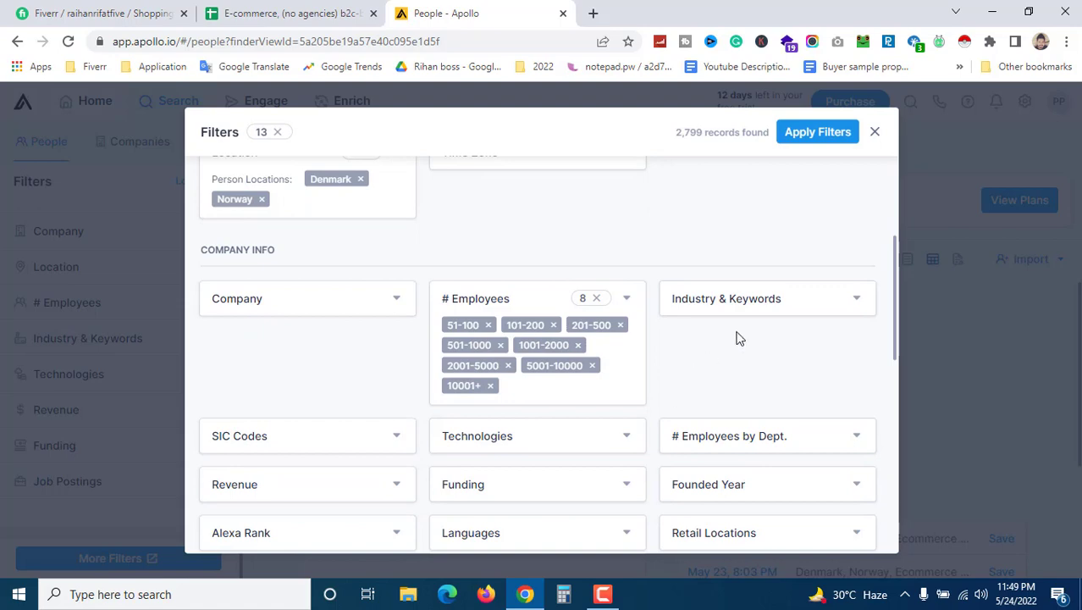
{"action": "left_click", "coordinate": [749, 306]}
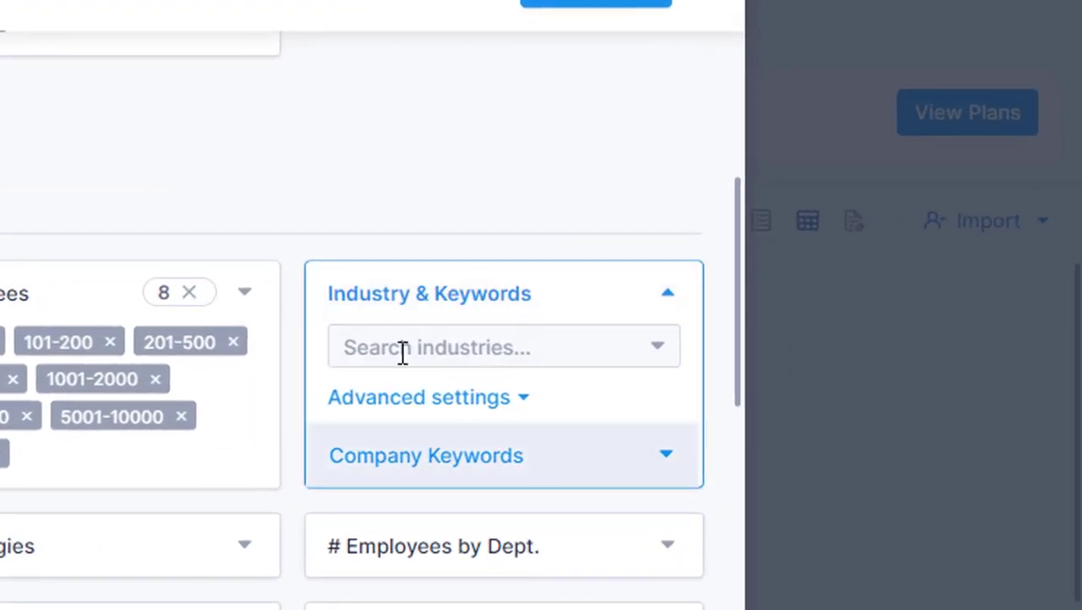
{"action": "left_click", "coordinate": [403, 353]}
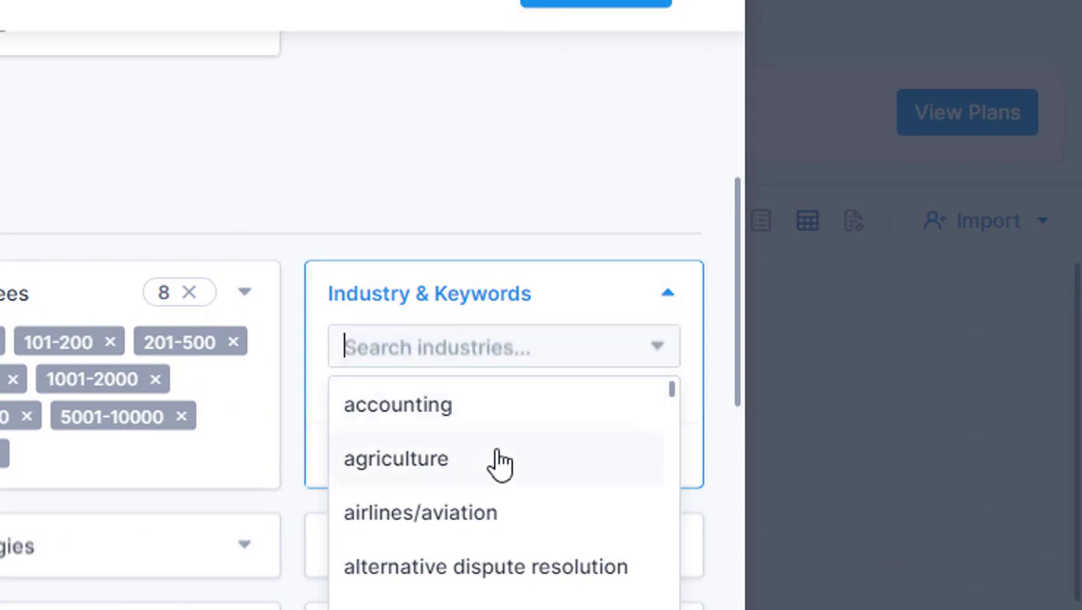
{"action": "scroll", "coordinate": [501, 463], "scroll_direction": "down", "scroll_amount": 2}
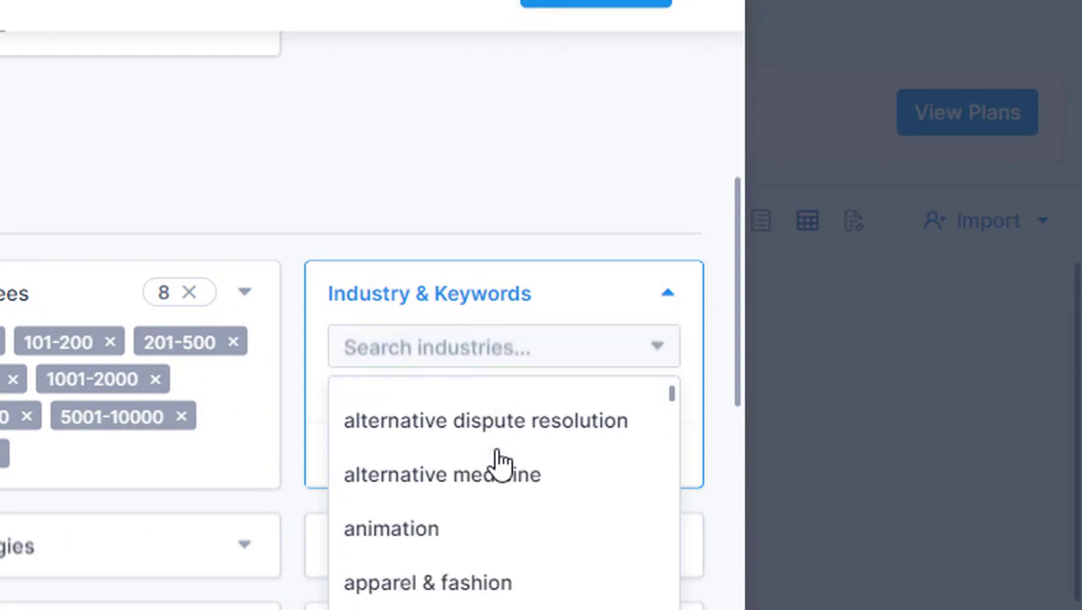
{"action": "left_click", "coordinate": [479, 595]}
- Add cosmetics to the company industry filter alongside apparel & fashion
{"action": "left_click", "coordinate": [532, 359]}
{"action": "scroll", "coordinate": [471, 483], "scroll_direction": "down", "scroll_amount": 2}
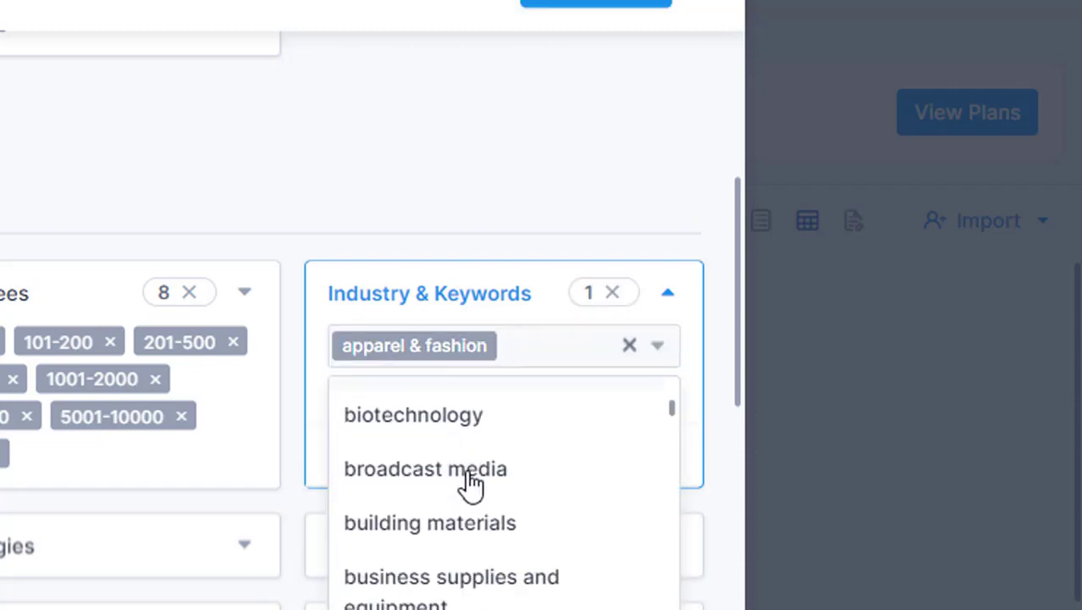
{"action": "scroll", "coordinate": [478, 499], "scroll_direction": "down", "scroll_amount": 2}
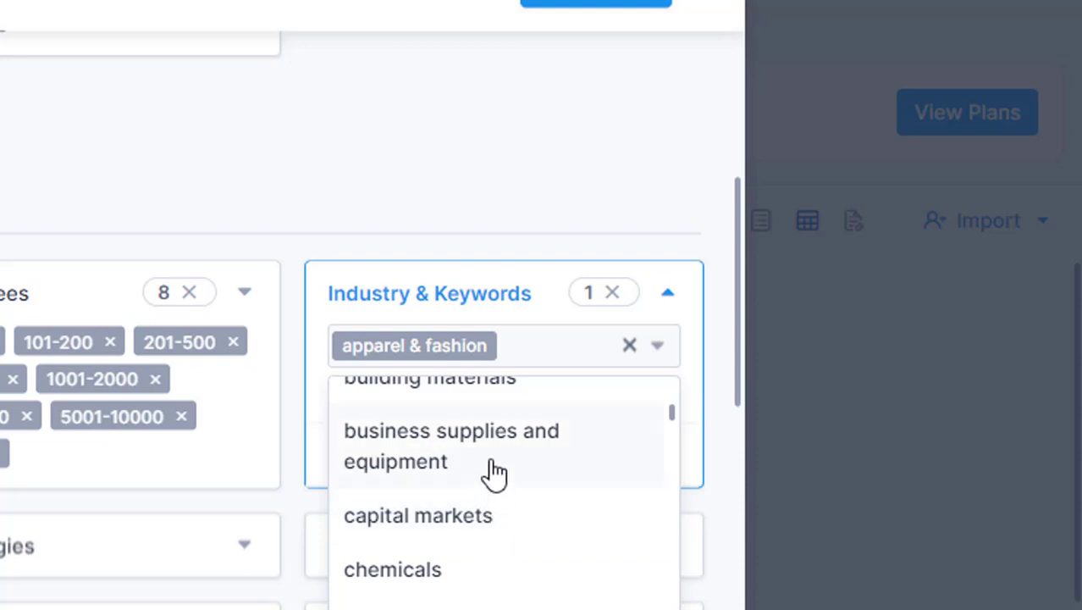
{"action": "scroll", "coordinate": [494, 473], "scroll_direction": "down", "scroll_amount": 2}
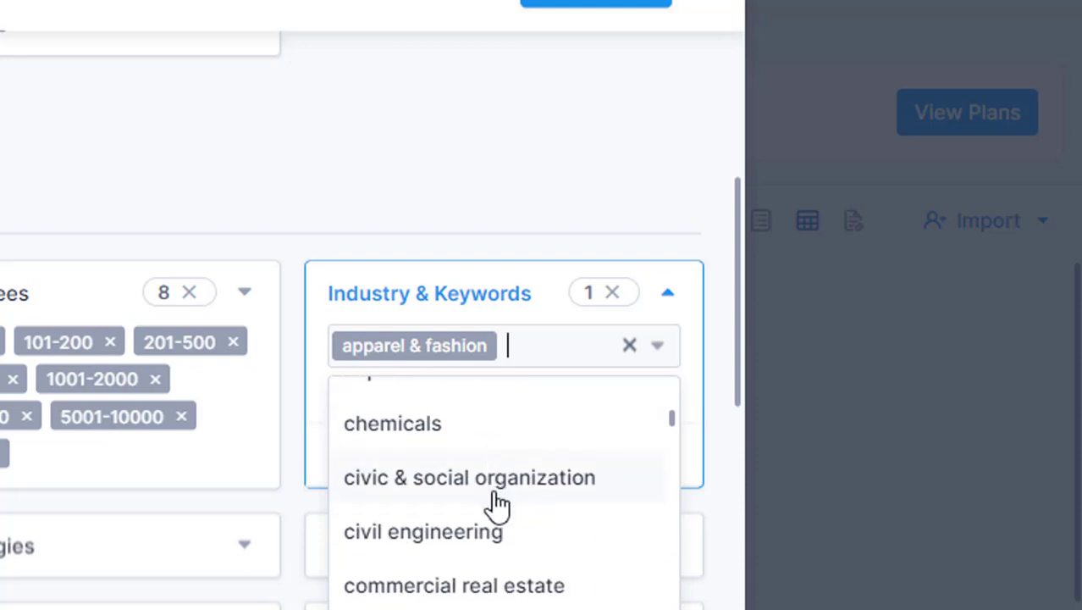
{"action": "scroll", "coordinate": [497, 505], "scroll_direction": "down", "scroll_amount": 2}
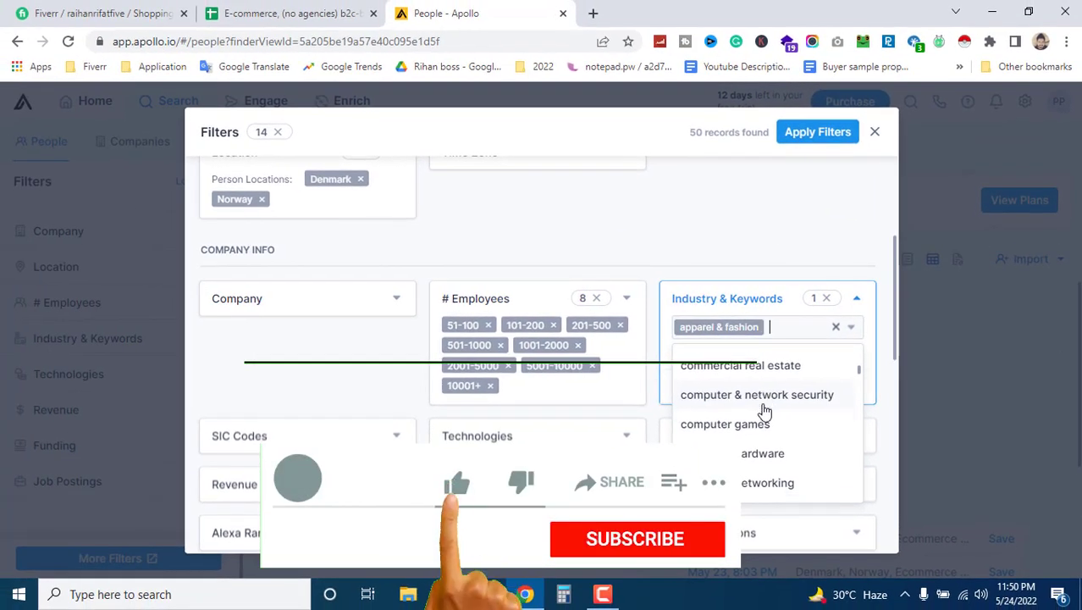
{"action": "scroll", "coordinate": [765, 410], "scroll_direction": "down", "scroll_amount": 2}
{"action": "scroll", "coordinate": [763, 411], "scroll_direction": "down", "scroll_amount": 1}
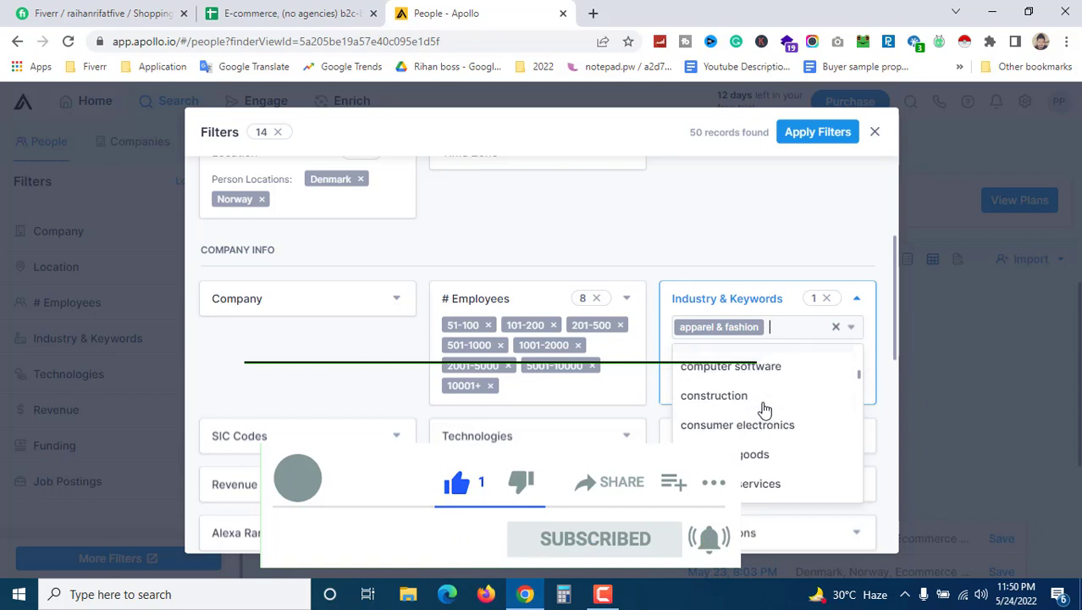
{"action": "scroll", "coordinate": [756, 396], "scroll_direction": "down", "scroll_amount": 1}
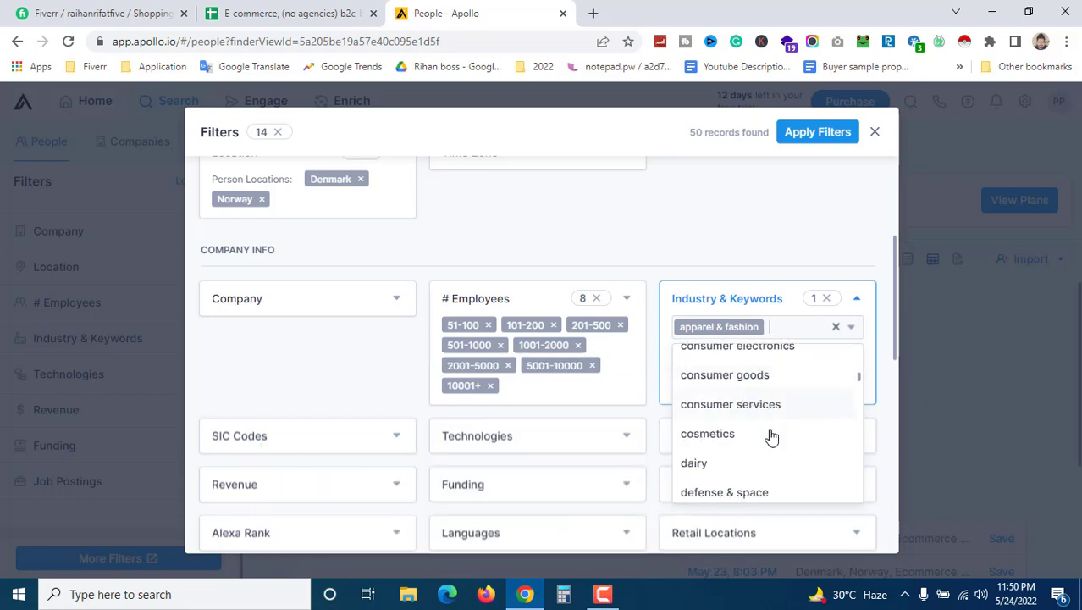
{"action": "left_click", "coordinate": [720, 436]}
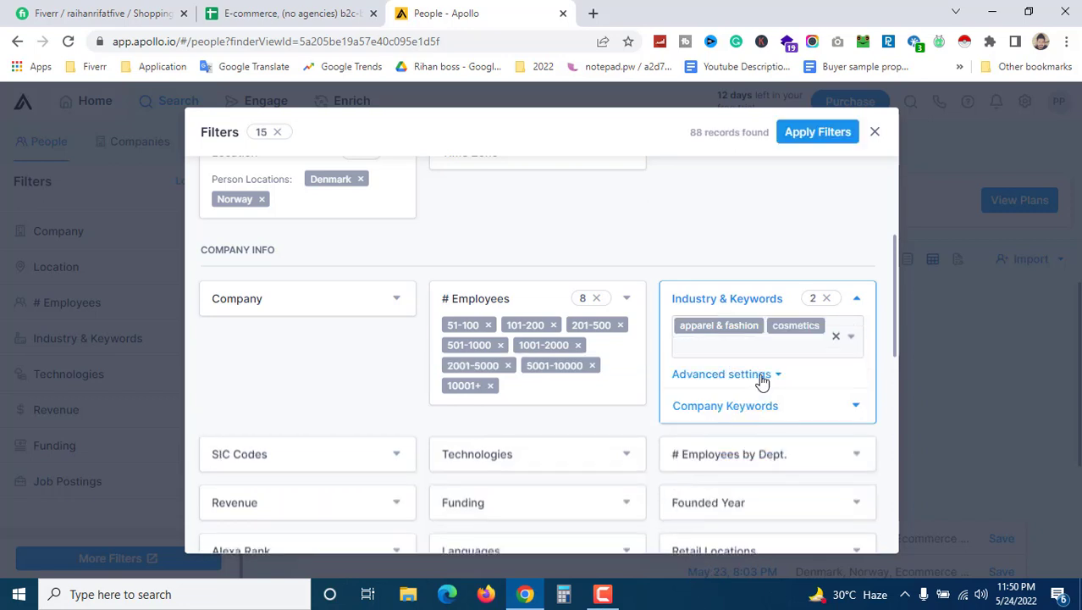
- Add food & beverages, luxury goods & jewelry, furniture, retail, sporting goods, restaurants, sports, consumer goods and dairy to the industries, and apply all filters
{"action": "left_click", "coordinate": [716, 351]}
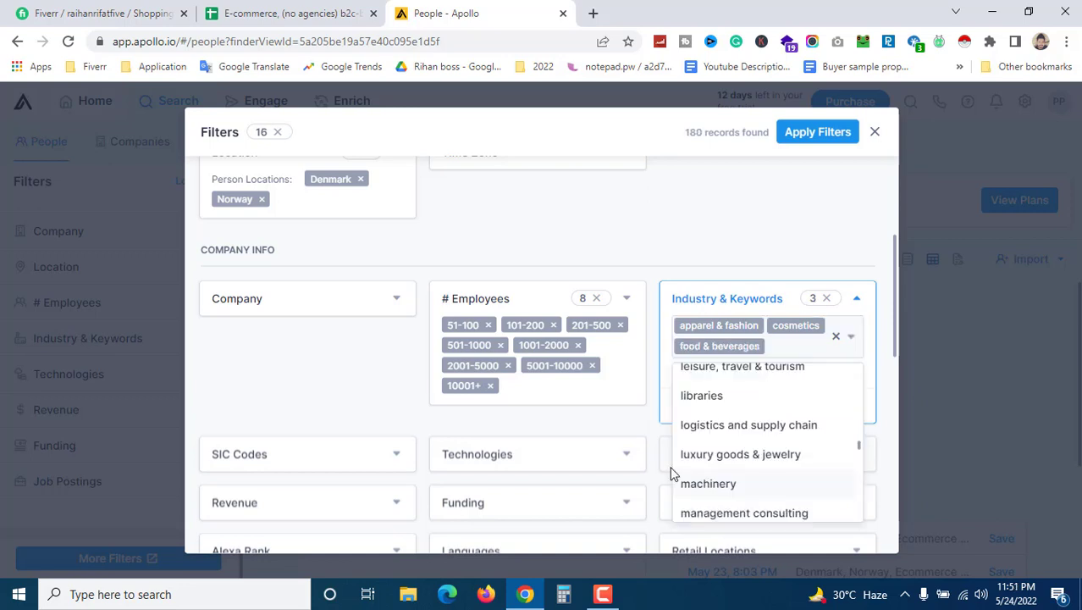
{"action": "left_click", "coordinate": [757, 456]}
{"action": "left_click", "coordinate": [749, 446]}
{"action": "scroll", "coordinate": [749, 449], "scroll_direction": "down", "scroll_amount": 5}
{"action": "scroll", "coordinate": [750, 449], "scroll_direction": "down", "scroll_amount": 2}
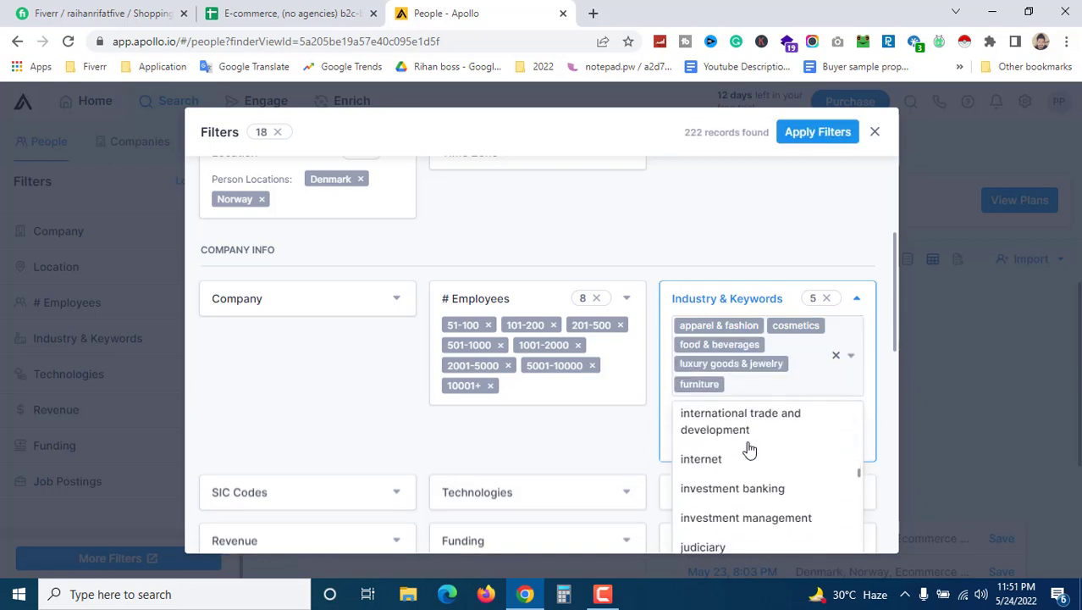
{"action": "scroll", "coordinate": [752, 457], "scroll_direction": "down", "scroll_amount": 2}
{"action": "scroll", "coordinate": [754, 472], "scroll_direction": "down", "scroll_amount": 5}
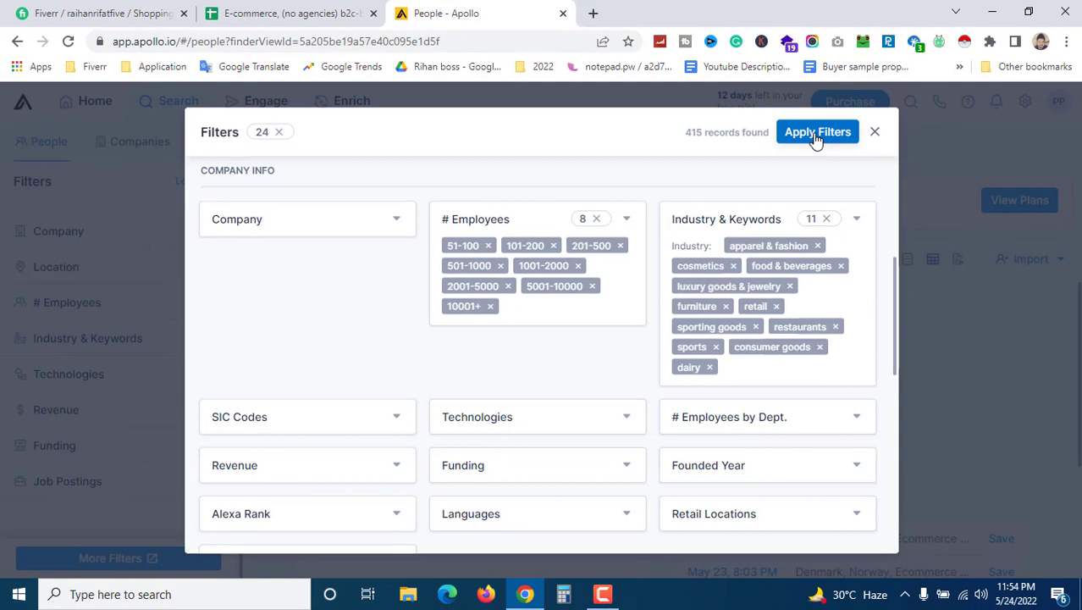
{"action": "left_click", "coordinate": [815, 139]}
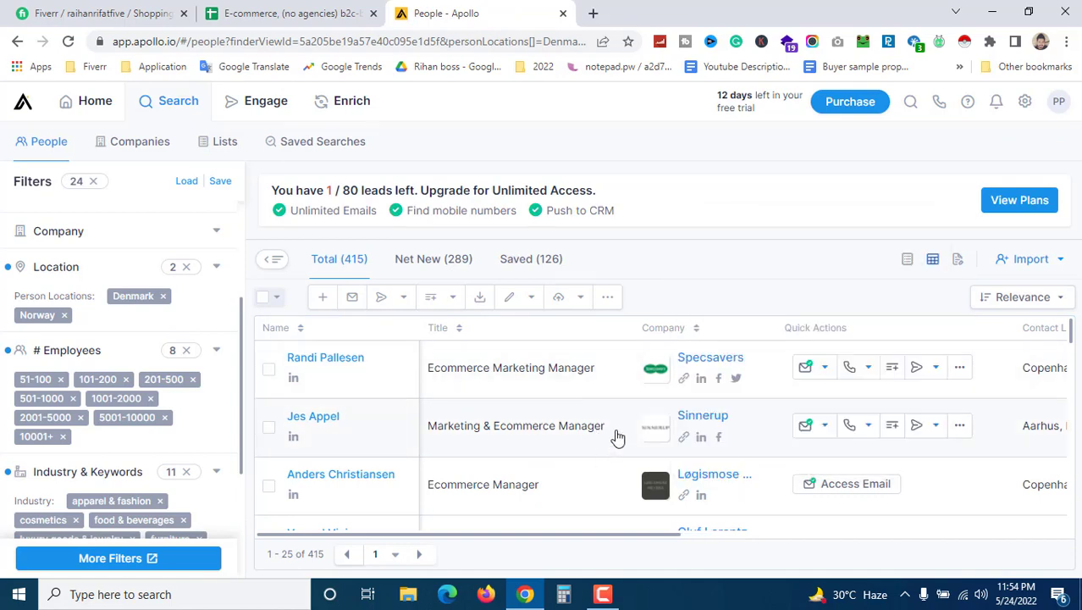
- Review the job titles and companies in the filtered people results and check the list of result pages
{"action": "scroll", "coordinate": [618, 436], "scroll_direction": "down", "scroll_amount": 5}
{"action": "scroll", "coordinate": [621, 436], "scroll_direction": "down", "scroll_amount": 6}
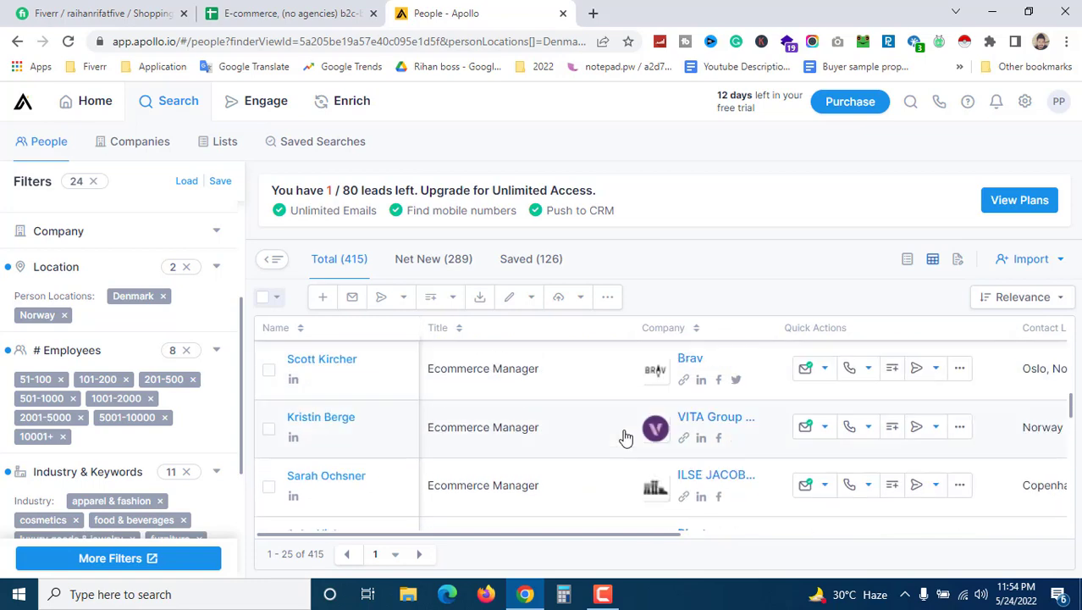
{"action": "scroll", "coordinate": [119, 516], "scroll_direction": "down", "scroll_amount": 3}
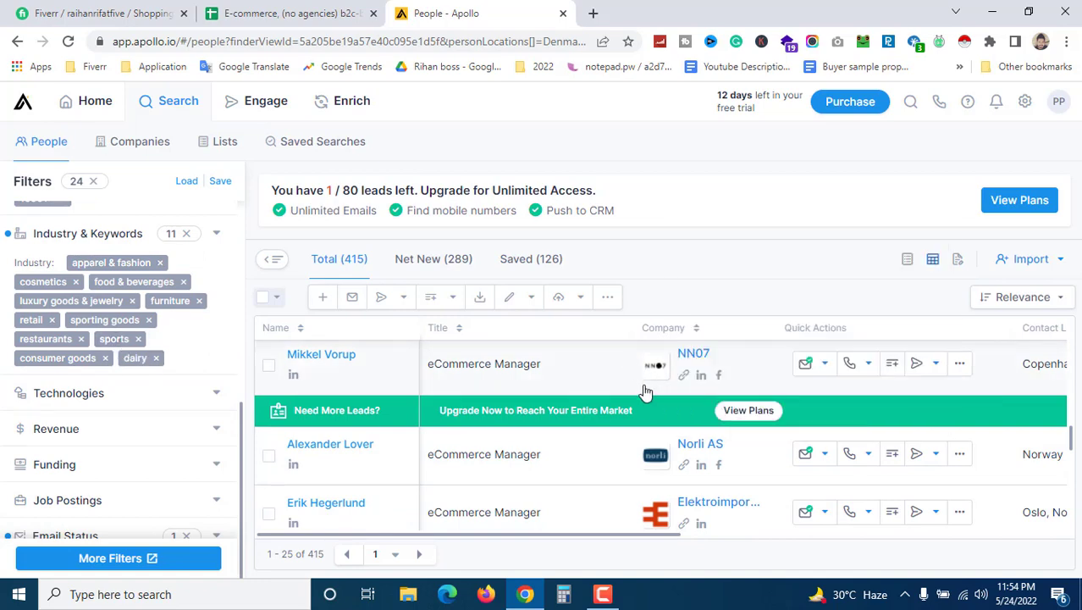
{"action": "scroll", "coordinate": [649, 398], "scroll_direction": "down", "scroll_amount": 2}
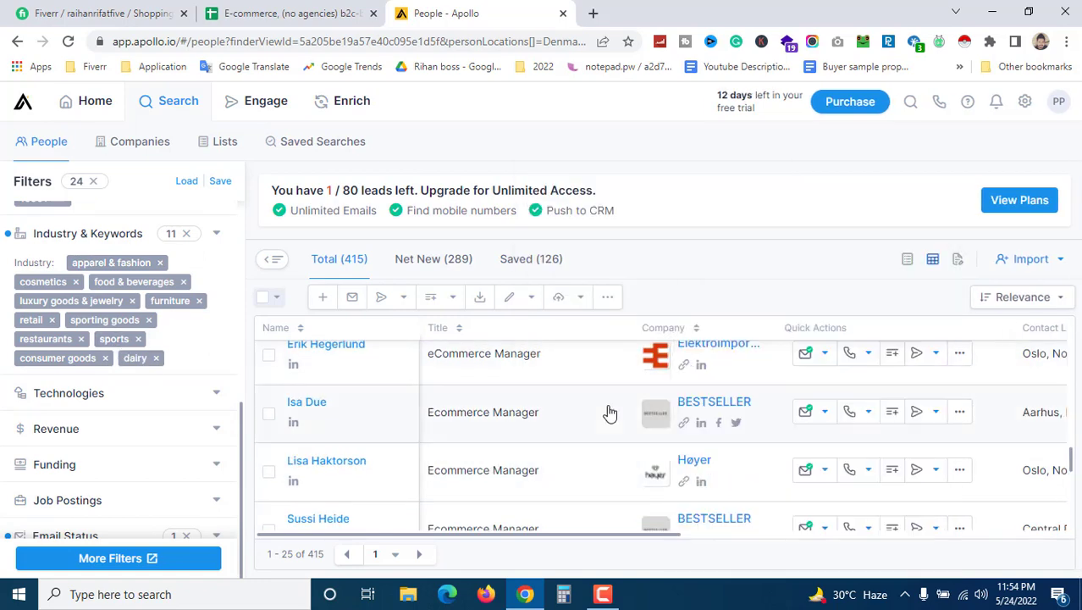
{"action": "scroll", "coordinate": [610, 413], "scroll_direction": "up", "scroll_amount": 8}
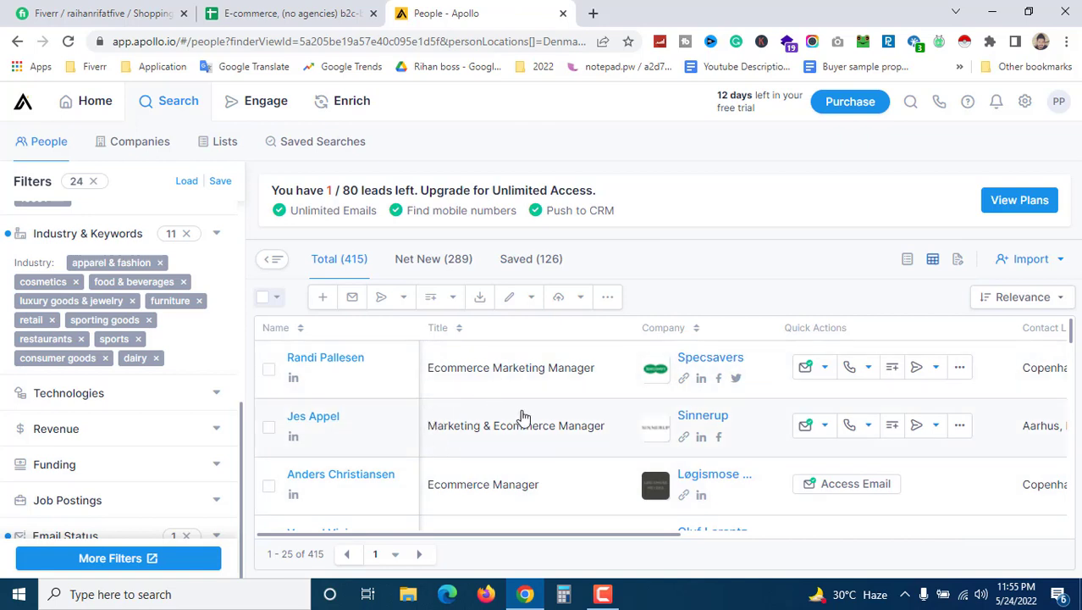
{"action": "scroll", "coordinate": [523, 415], "scroll_direction": "down", "scroll_amount": 1}
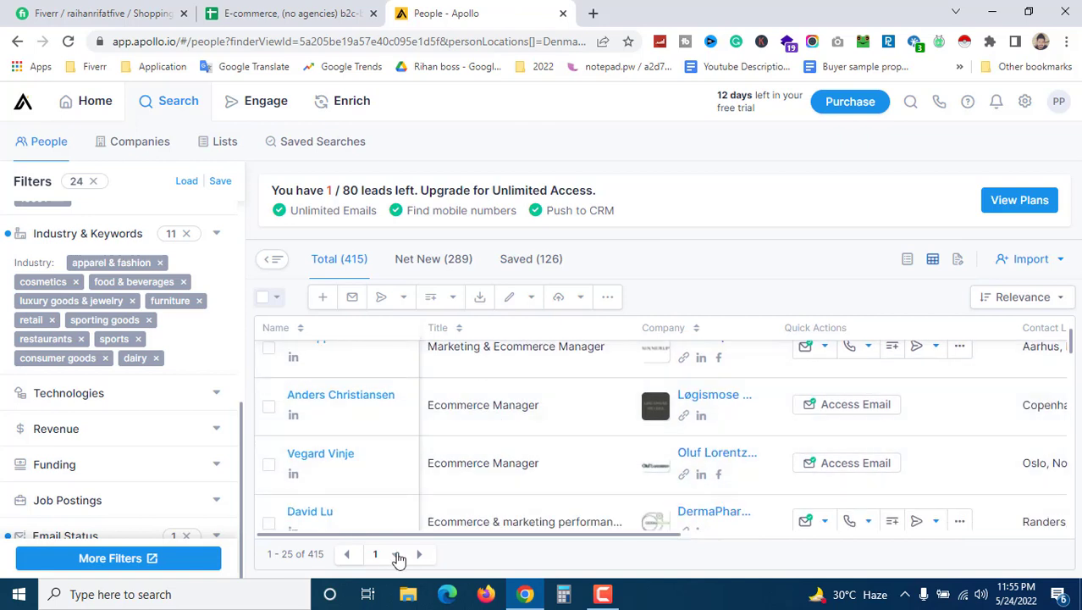
{"action": "left_click", "coordinate": [394, 554]}
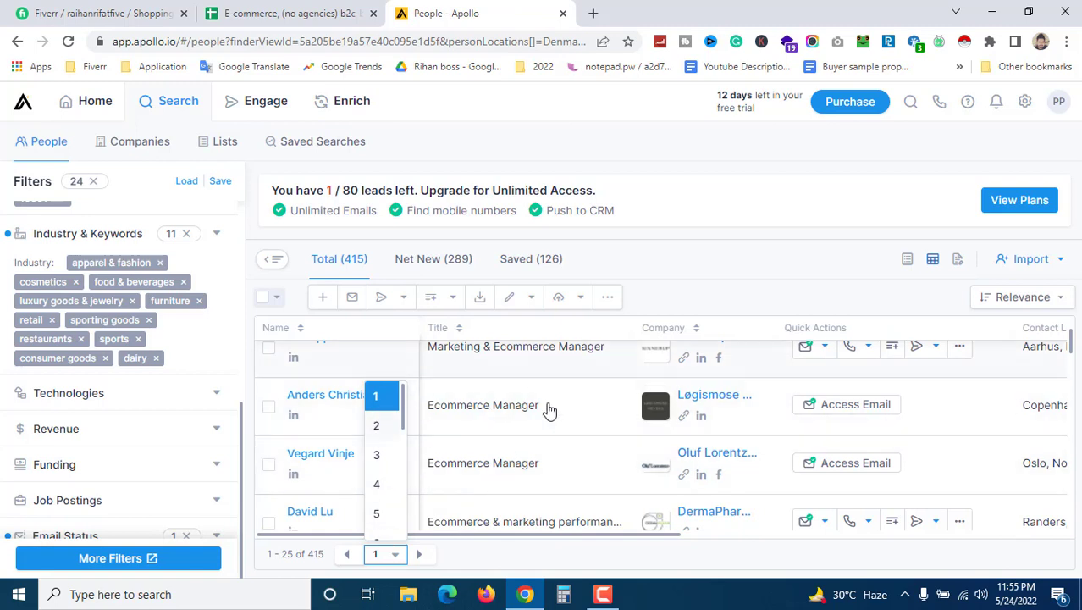
{"action": "left_click", "coordinate": [377, 347]}
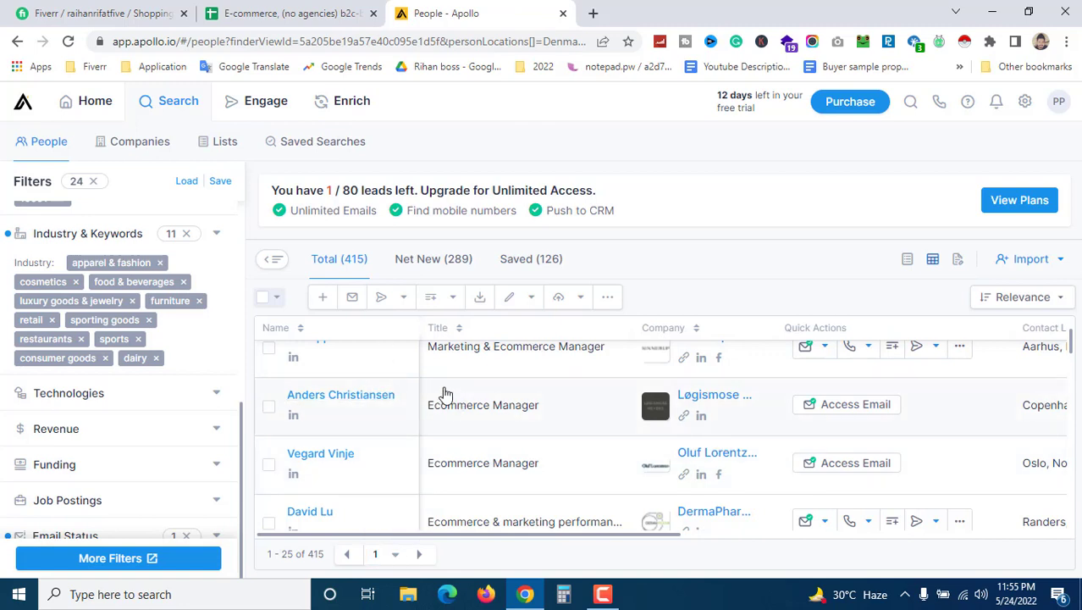
- Select 25 people from the filtered results using the advanced selection
{"action": "left_click", "coordinate": [277, 298]}
{"action": "double_click", "coordinate": [335, 462]}
{"action": "type", "text": "2"}
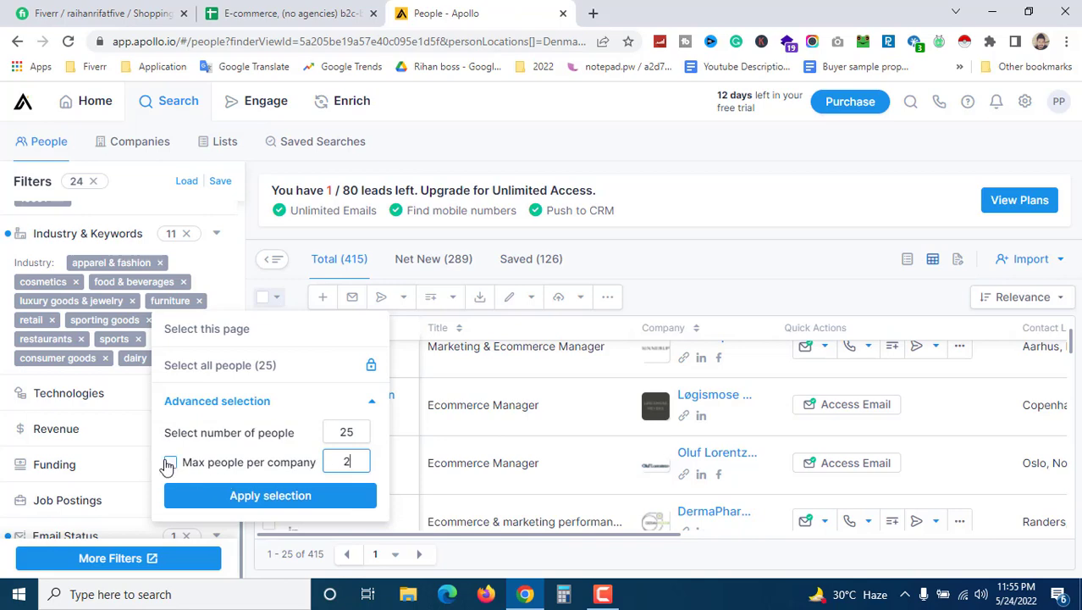
{"action": "double_click", "coordinate": [329, 464]}
{"action": "left_click", "coordinate": [170, 461]}
{"action": "left_click", "coordinate": [170, 462]}
{"action": "left_click", "coordinate": [275, 500]}
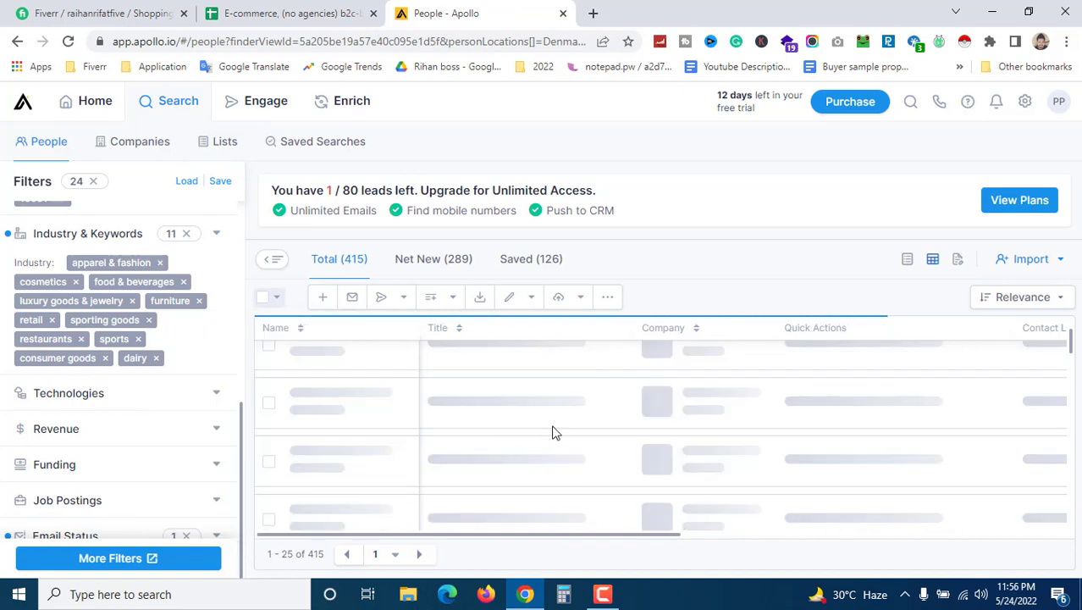
{"action": "scroll", "coordinate": [569, 408], "scroll_direction": "up", "scroll_amount": 1}
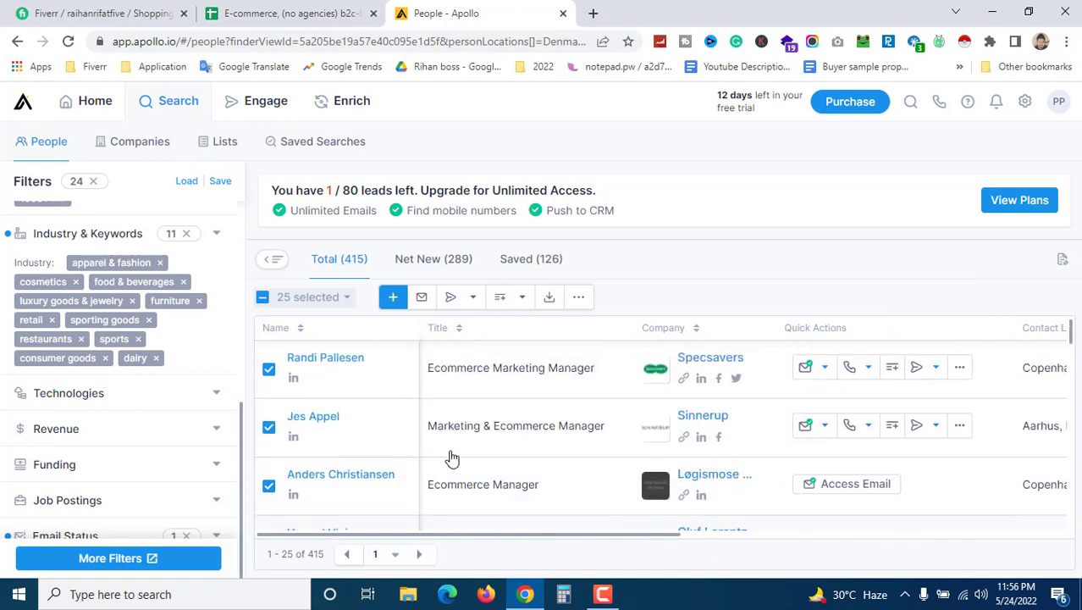
- Try to export the 25 selected people as CSV with all emails included
{"action": "left_click", "coordinate": [552, 303]}
{"action": "scroll", "coordinate": [517, 331], "scroll_direction": "down", "scroll_amount": 2}
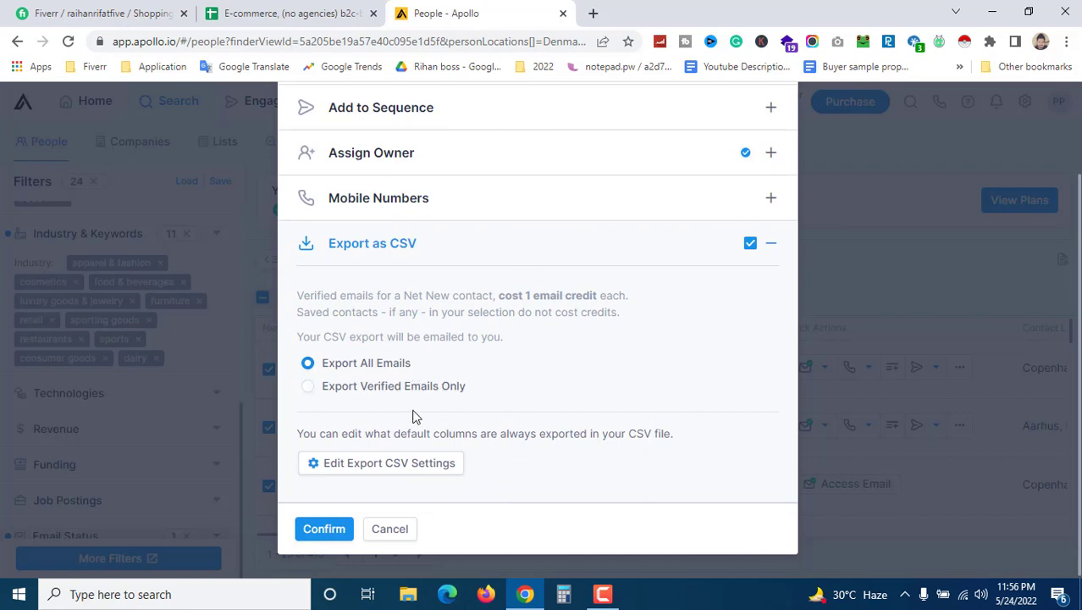
{"action": "left_click", "coordinate": [323, 531]}
{"action": "scroll", "coordinate": [474, 370], "scroll_direction": "up", "scroll_amount": 3}
{"action": "left_click", "coordinate": [773, 123]}
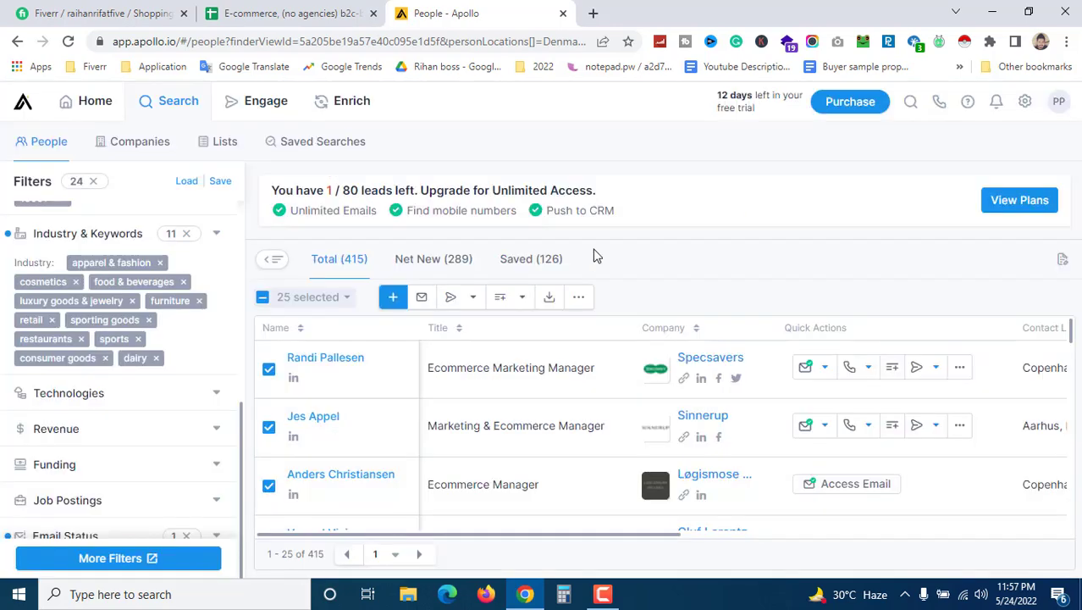
- Switch to the E-commerce, (no agencies) b2c-brands spreadsheet in Google Sheets and review the lead rows on the Denmark and Norway sheets
{"action": "left_click", "coordinate": [287, 12]}
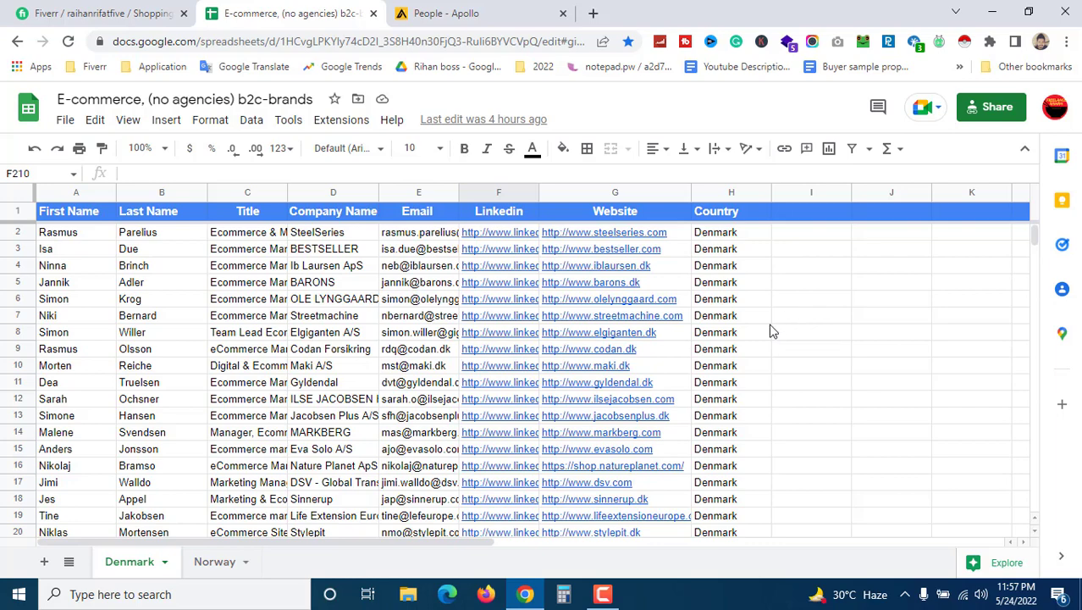
{"action": "scroll", "coordinate": [769, 332], "scroll_direction": "down", "scroll_amount": 4}
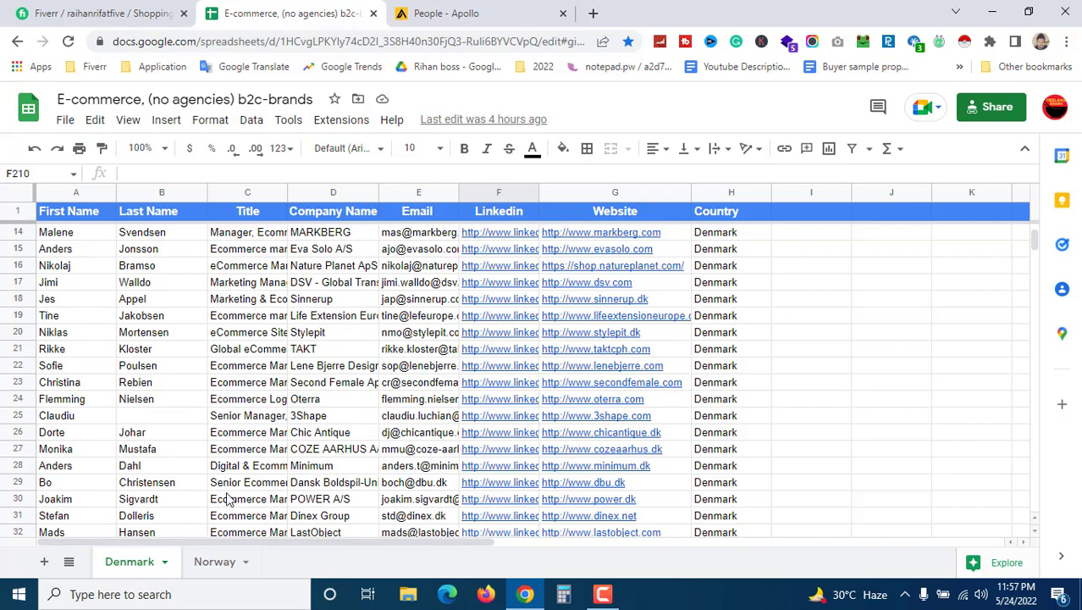
{"action": "left_click", "coordinate": [213, 563]}
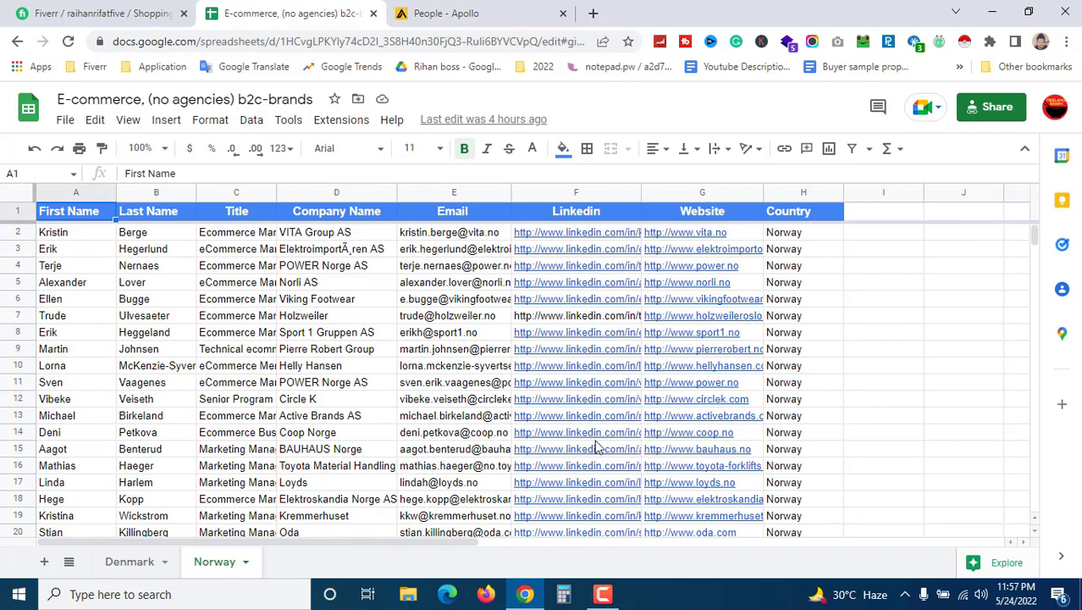
{"action": "key", "text": "ctrl+shift+Page_Up"}
{"action": "key", "text": "ctrl+shift+Page_Down"}
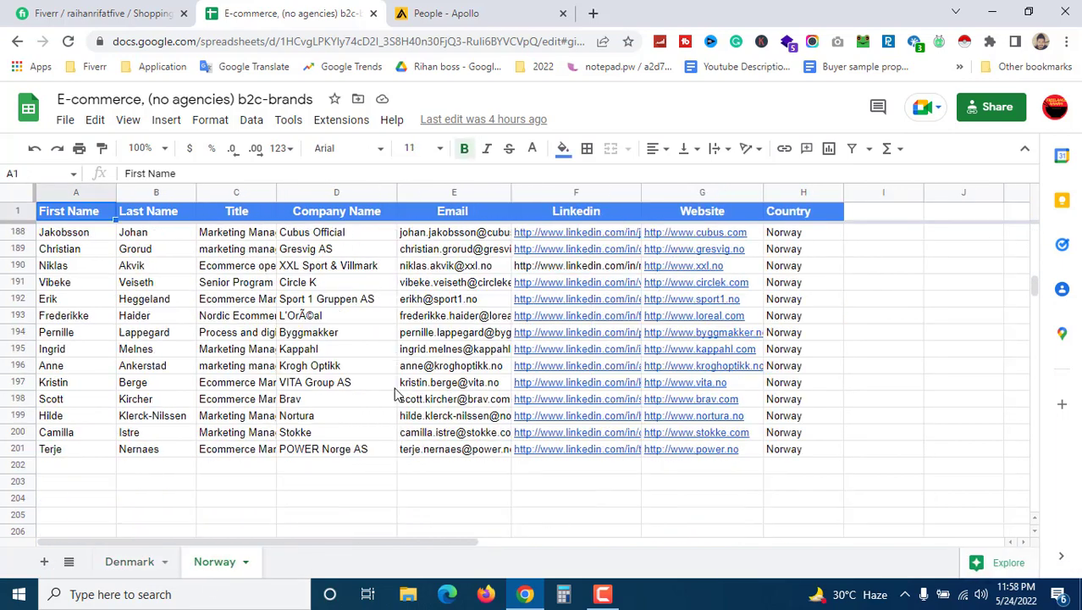
{"action": "left_click", "coordinate": [129, 565]}
{"action": "mouse_move", "coordinate": [487, 386]}
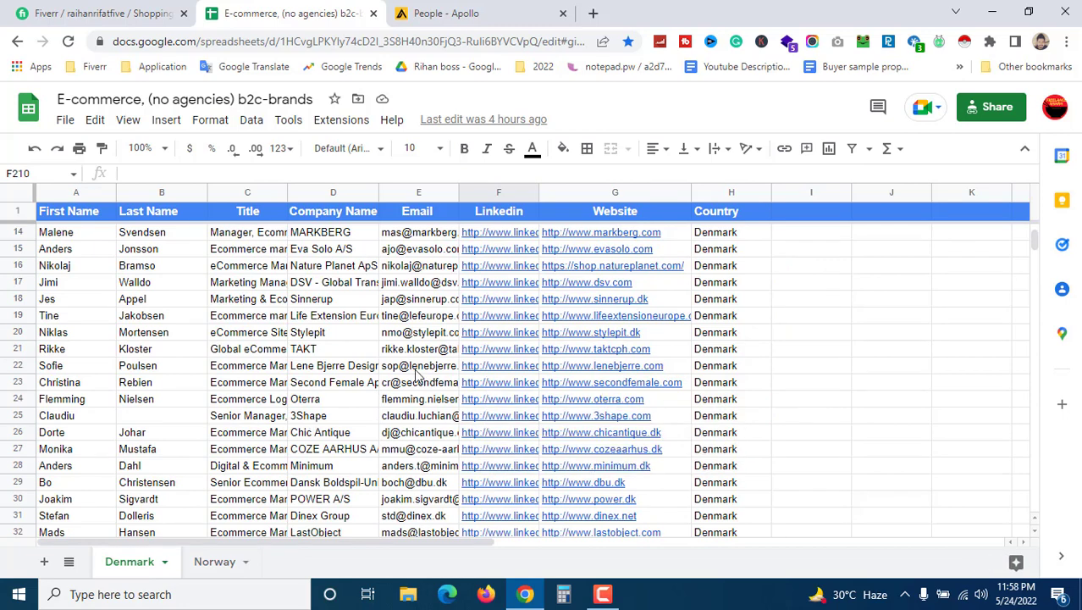
- Switch back to Apollo and look through the selected people in the results list
{"action": "left_click", "coordinate": [446, 10]}
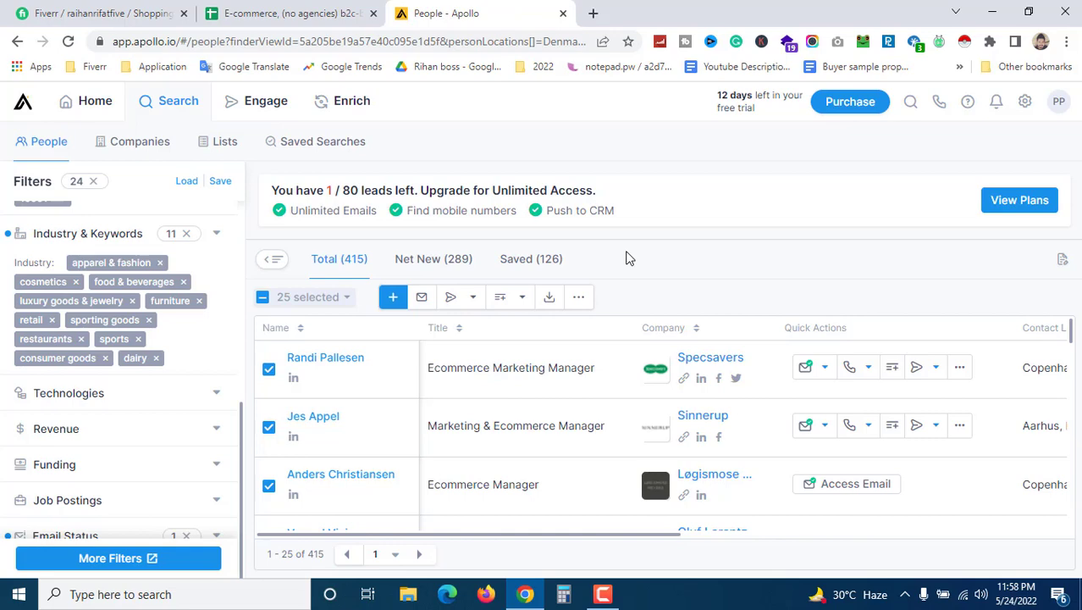
{"action": "scroll", "coordinate": [610, 405], "scroll_direction": "down", "scroll_amount": 8}
{"action": "scroll", "coordinate": [612, 398], "scroll_direction": "down", "scroll_amount": 3}
{"action": "scroll", "coordinate": [614, 402], "scroll_direction": "up", "scroll_amount": 10}
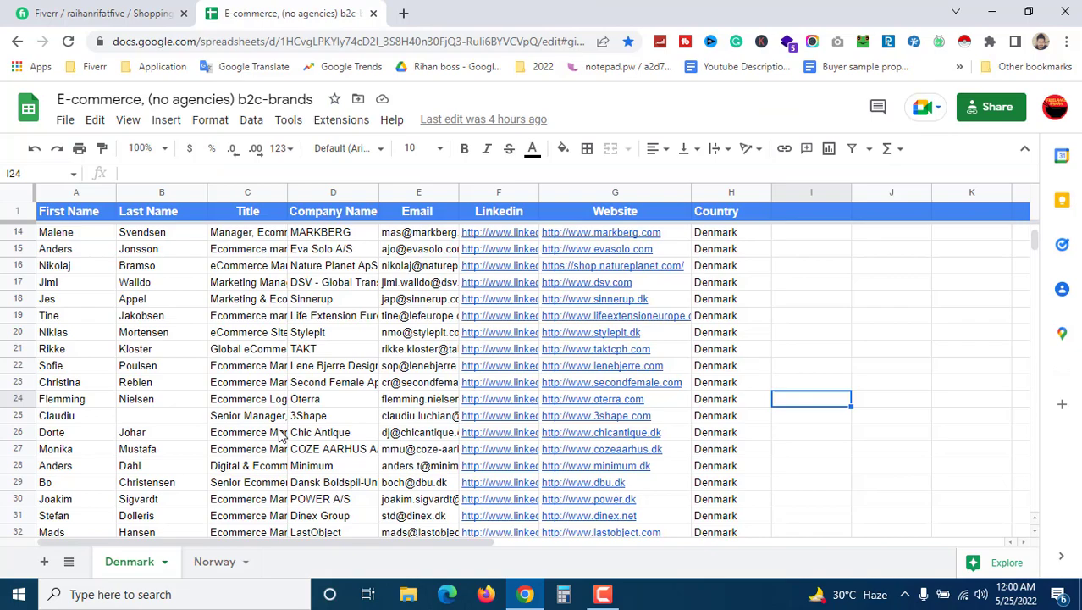
- Look through the lead rows on the Denmark sheet to about row 147 and return to the first rows
{"action": "scroll", "coordinate": [330, 402], "scroll_direction": "down", "scroll_amount": 6}
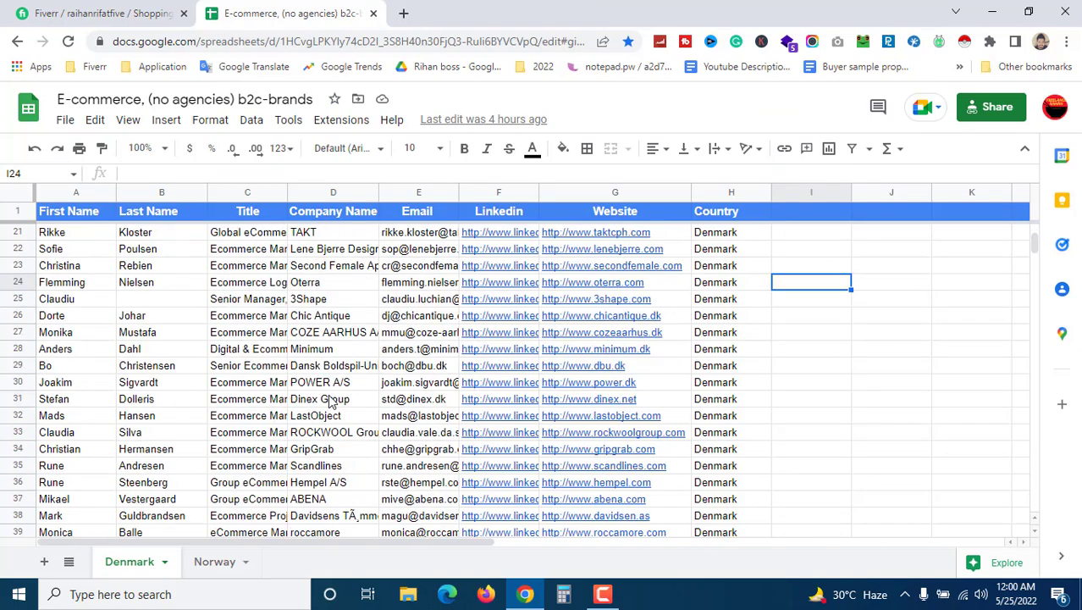
{"action": "scroll", "coordinate": [330, 401], "scroll_direction": "down", "scroll_amount": 20}
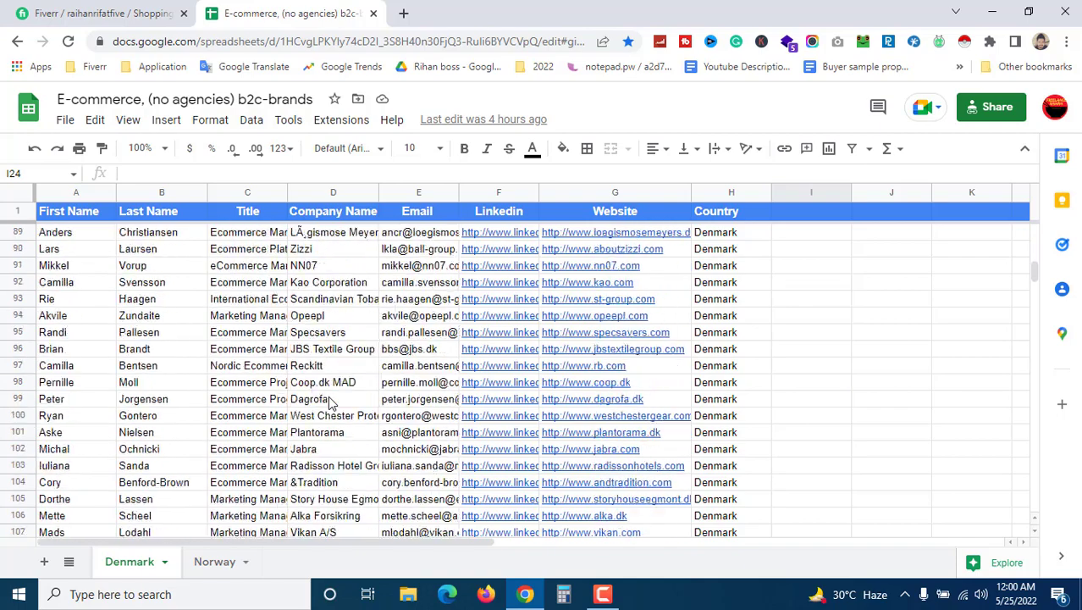
{"action": "scroll", "coordinate": [331, 401], "scroll_direction": "down", "scroll_amount": 4}
{"action": "scroll", "coordinate": [332, 400], "scroll_direction": "down", "scroll_amount": 3}
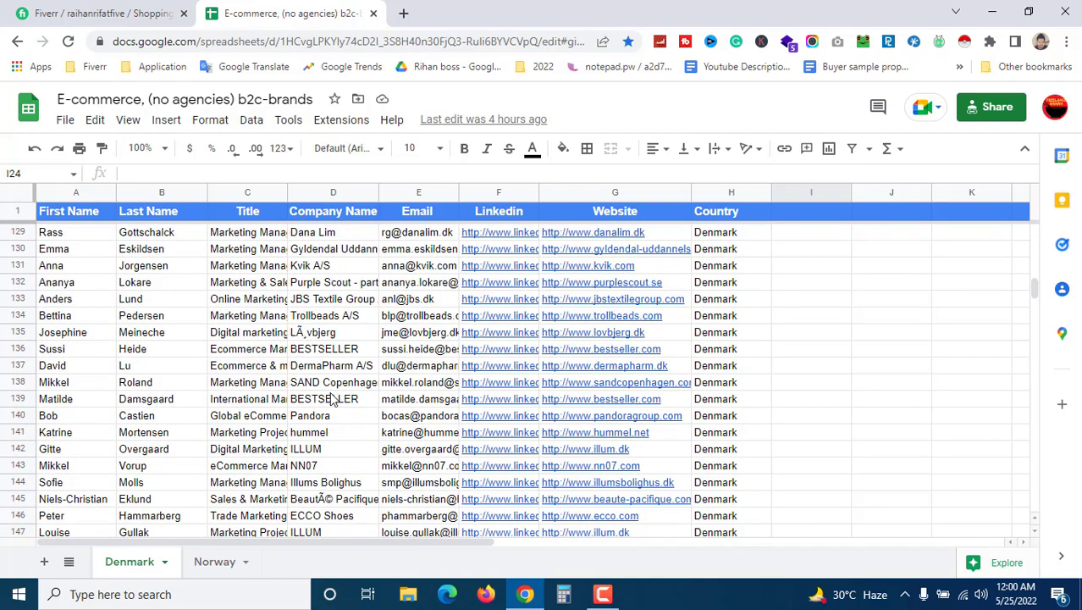
{"action": "scroll", "coordinate": [331, 400], "scroll_direction": "up", "scroll_amount": 3}
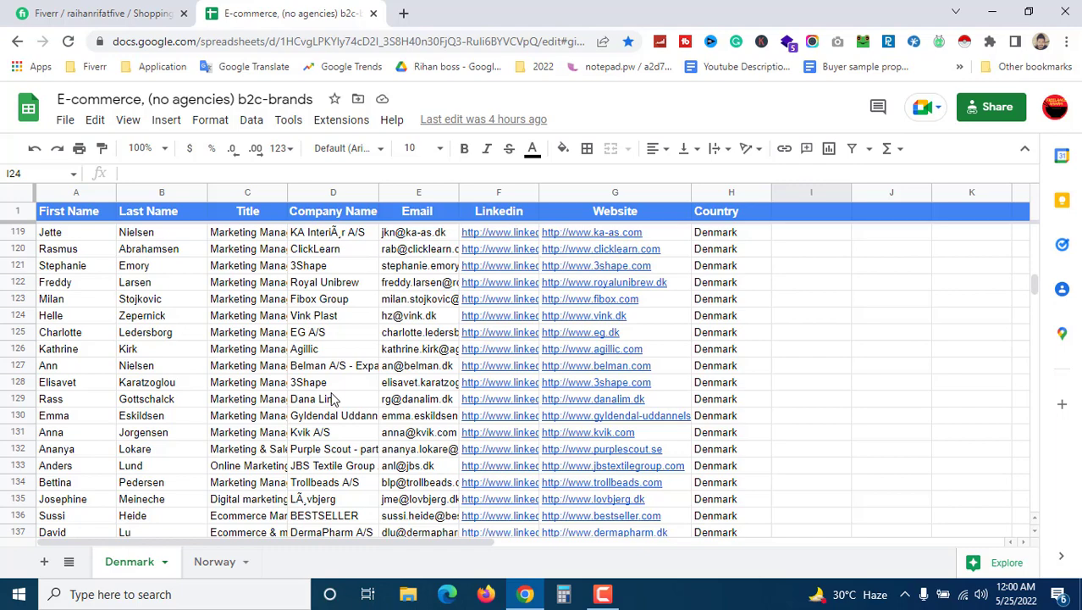
{"action": "scroll", "coordinate": [334, 398], "scroll_direction": "up", "scroll_amount": 15}
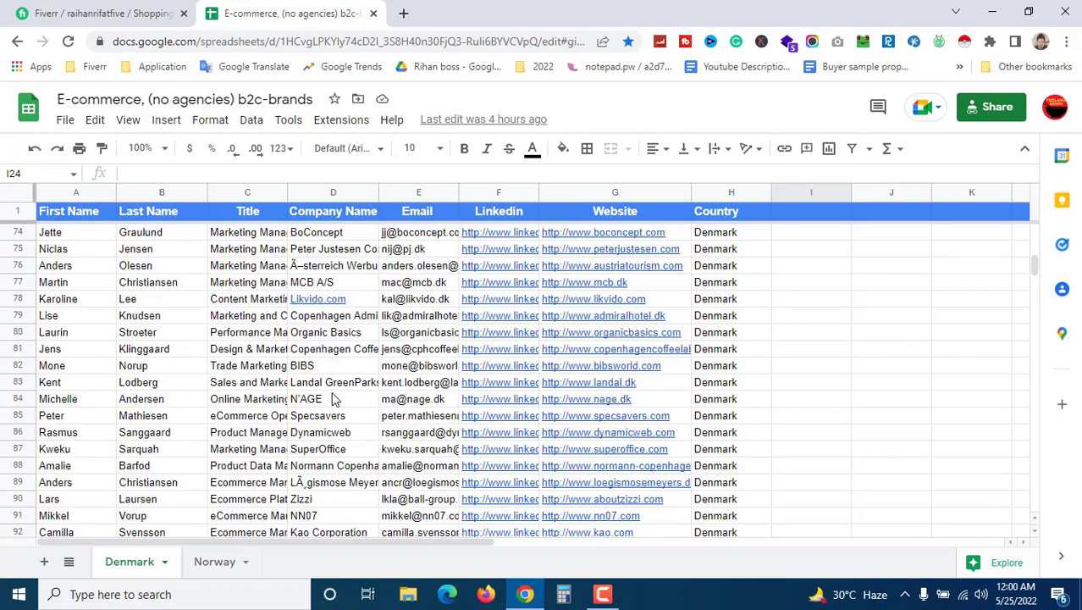
{"action": "scroll", "coordinate": [335, 398], "scroll_direction": "up", "scroll_amount": 10}
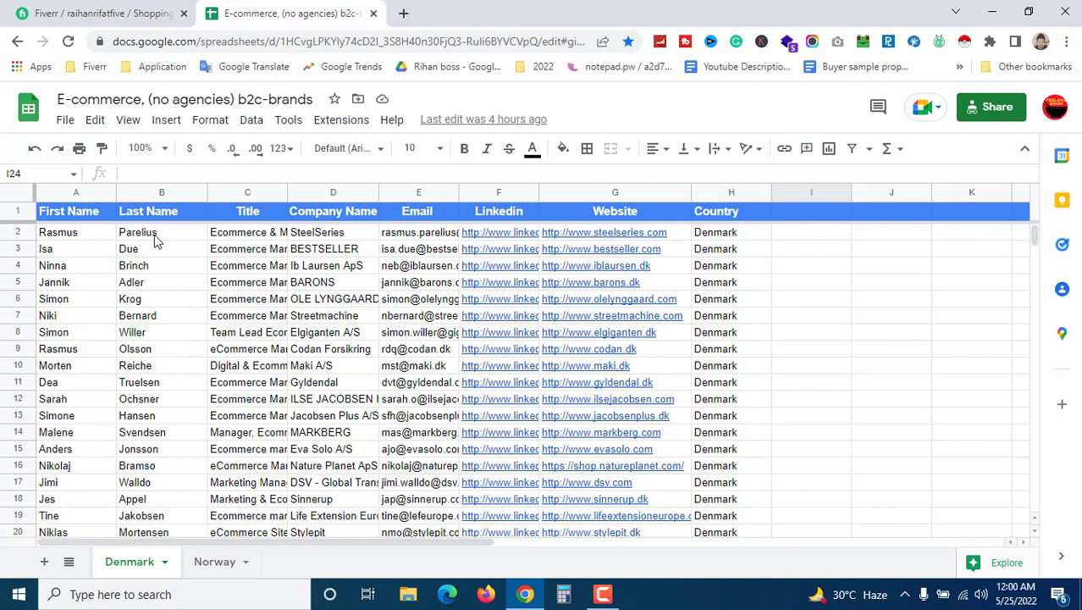
- Download the E-commerce, (no agencies) b2c-brands spreadsheet as a Microsoft Excel (.xlsx) file
{"action": "left_click", "coordinate": [65, 122]}
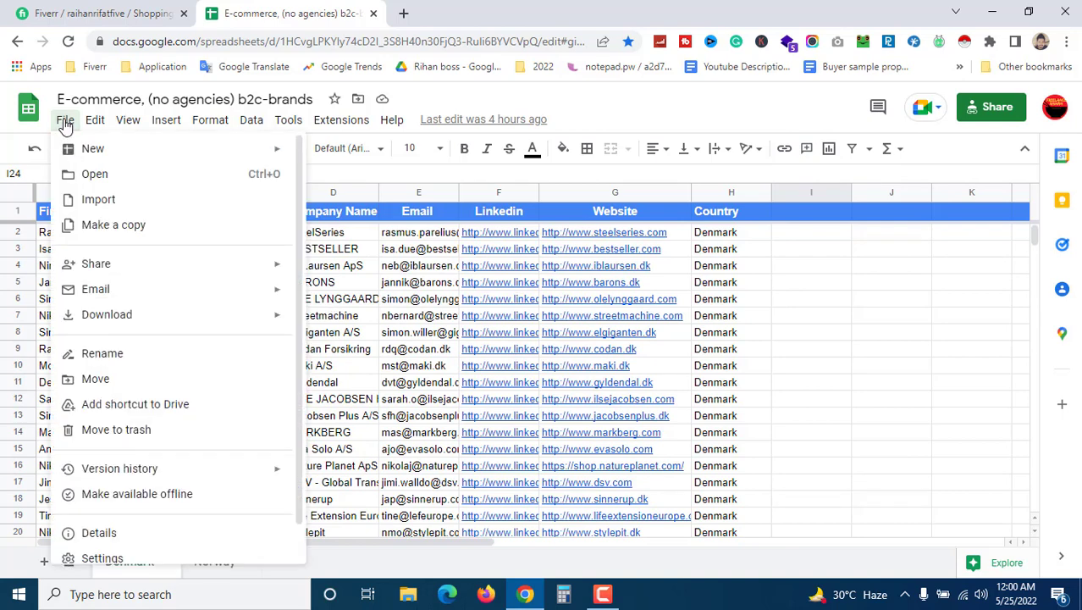
{"action": "mouse_move", "coordinate": [118, 323]}
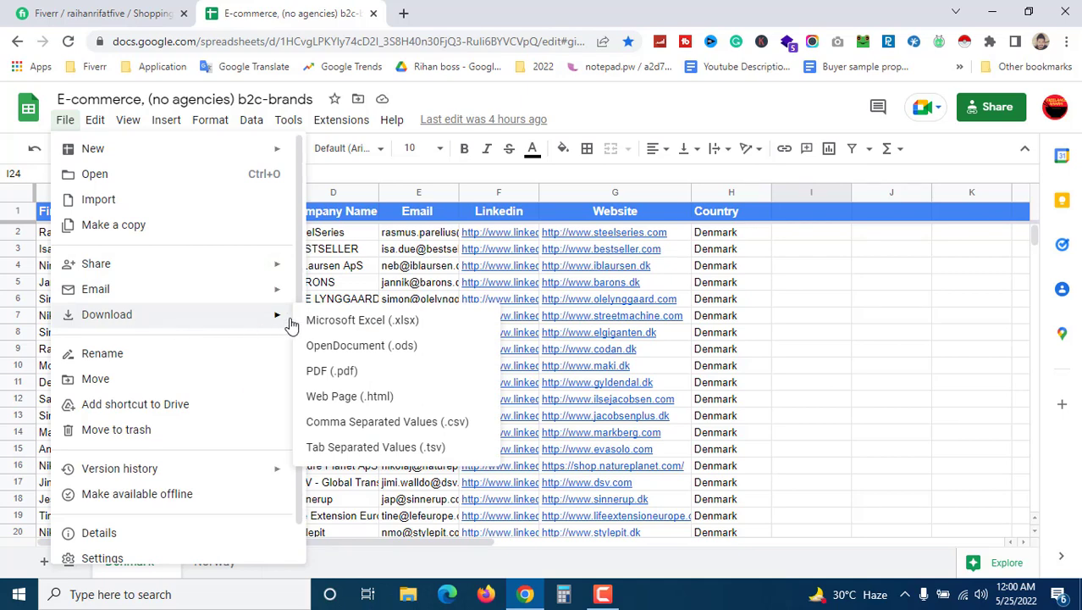
{"action": "left_click", "coordinate": [365, 327]}
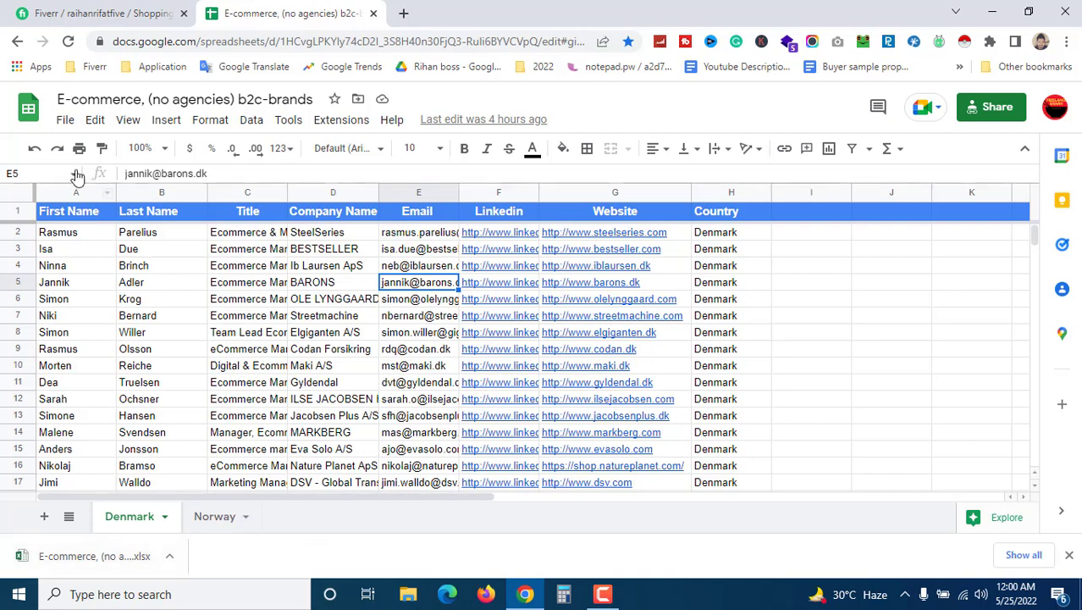
{"action": "left_click", "coordinate": [67, 123]}
{"action": "mouse_move", "coordinate": [159, 321]}
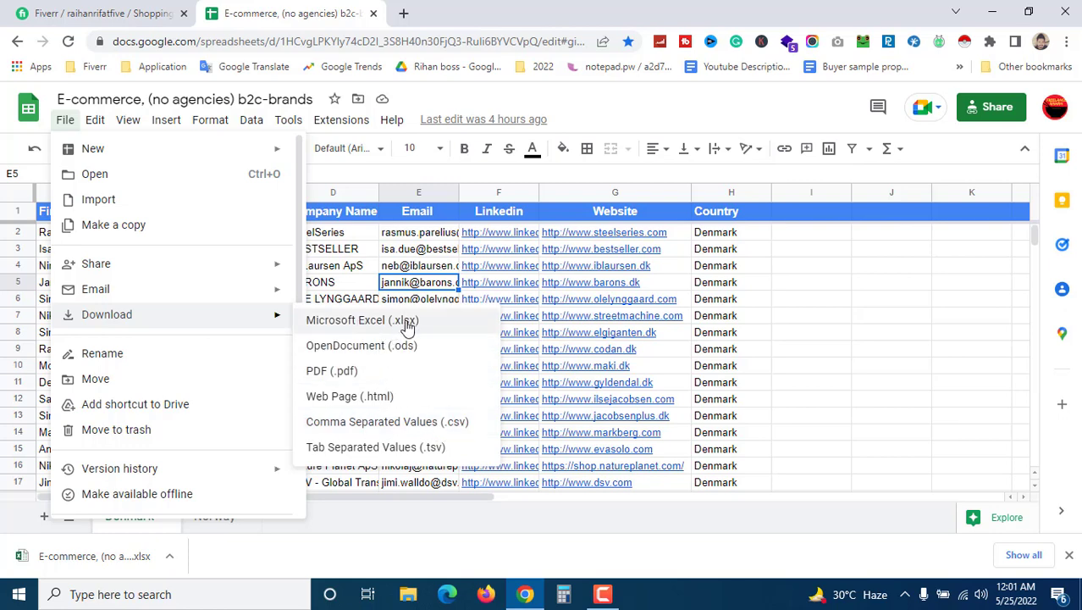
{"action": "left_click", "coordinate": [811, 349]}
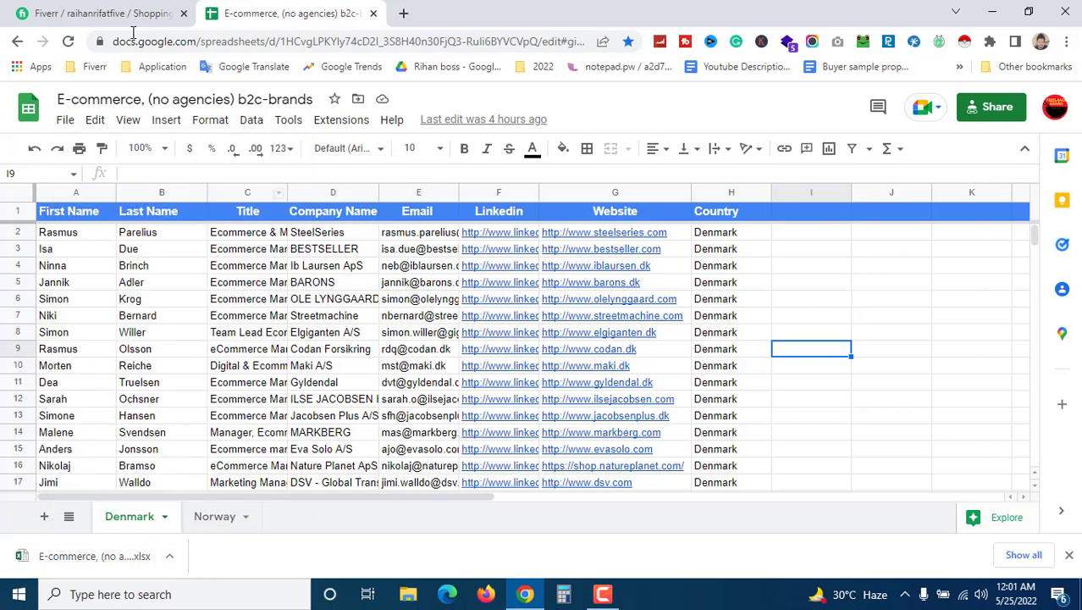
- Switch to the Fiverr order page and start its delivery with a message from the Appreciate quick responses
{"action": "left_click", "coordinate": [108, 14]}
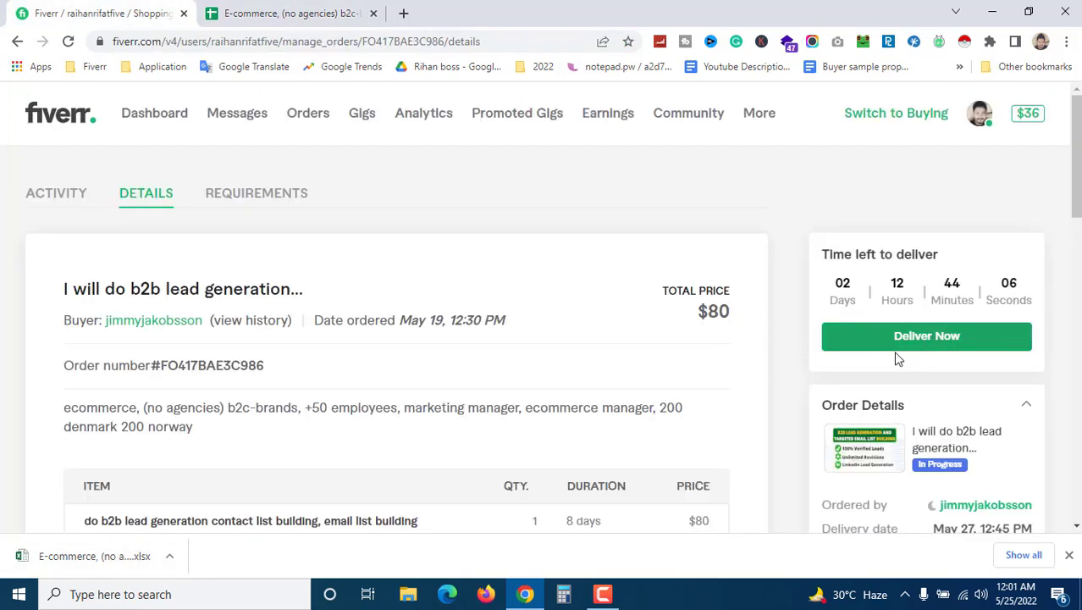
{"action": "left_click", "coordinate": [927, 340]}
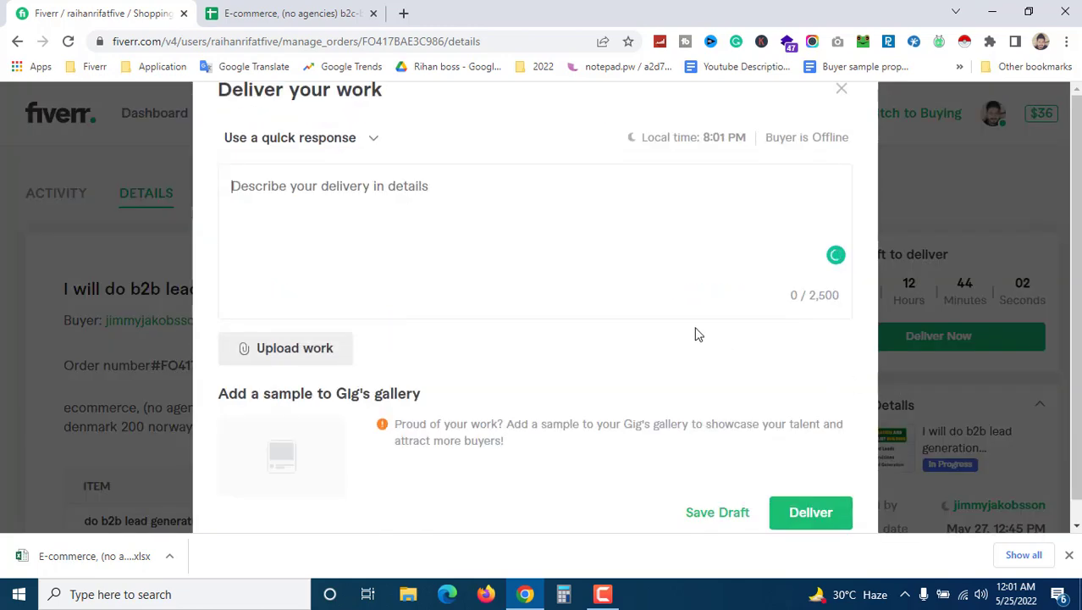
{"action": "left_click", "coordinate": [375, 142]}
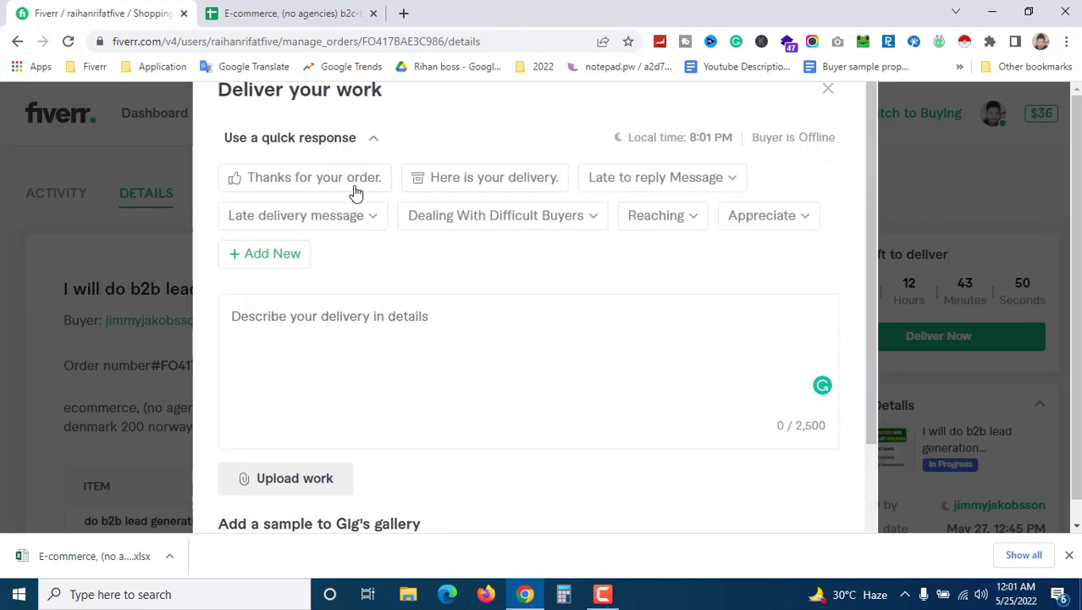
{"action": "left_click", "coordinate": [756, 216]}
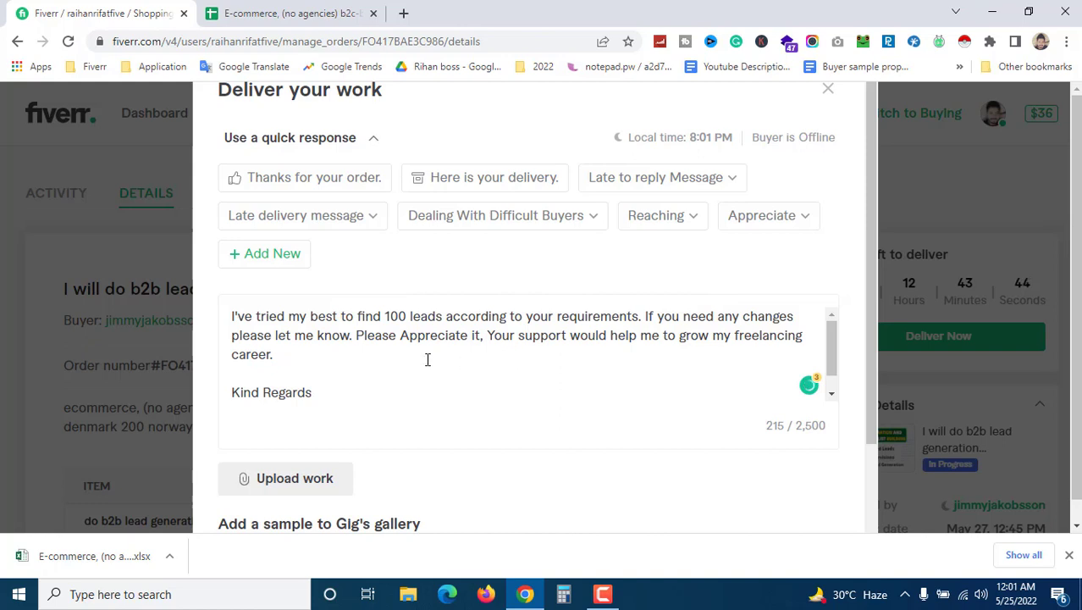
- Change the number of leads mentioned in the delivery message to 400
{"action": "scroll", "coordinate": [438, 344], "scroll_direction": "down", "scroll_amount": 1}
{"action": "scroll", "coordinate": [449, 358], "scroll_direction": "up", "scroll_amount": 1}
{"action": "left_click", "coordinate": [390, 317]}
{"action": "key", "text": "BackSpace"}
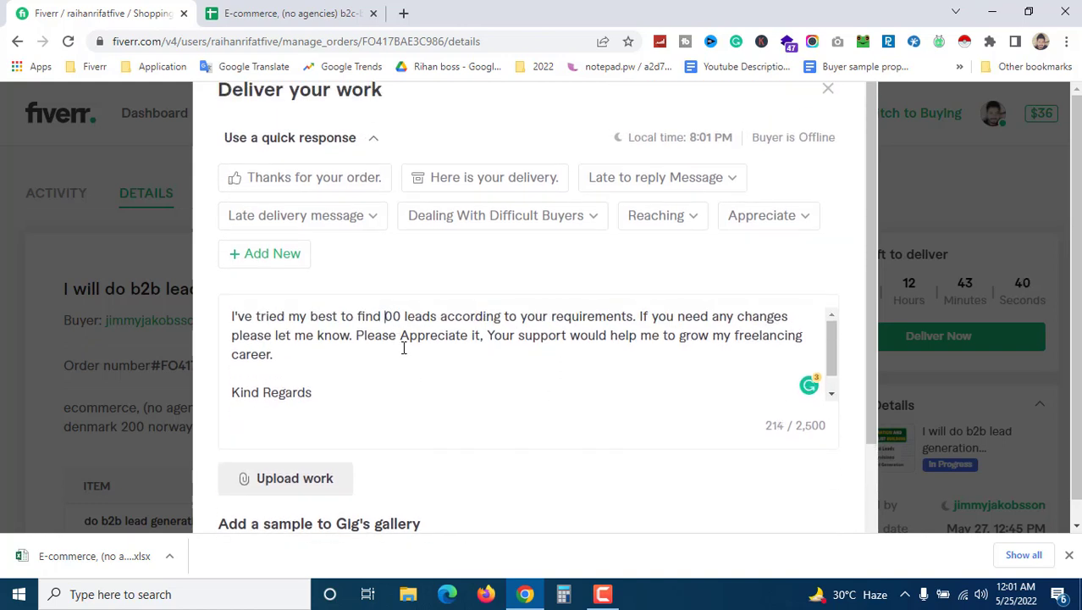
{"action": "type", "text": "4"}
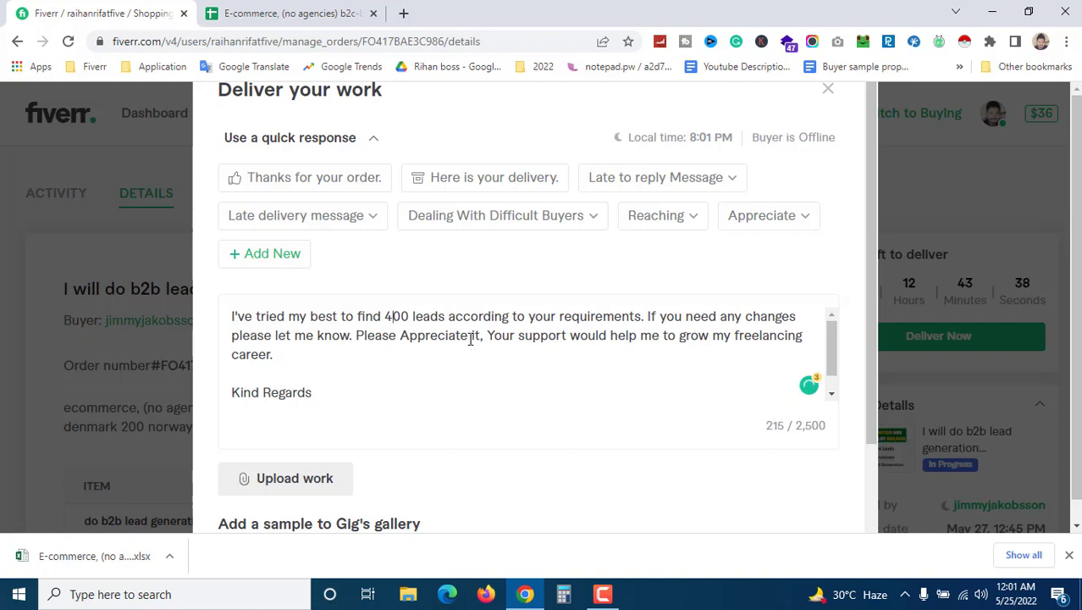
- Attach the file E-commerce, (no agencies) b2c-brands.xlsx from the Downloads folder to the delivery
{"action": "scroll", "coordinate": [469, 337], "scroll_direction": "down", "scroll_amount": 1}
{"action": "scroll", "coordinate": [363, 405], "scroll_direction": "down", "scroll_amount": 2}
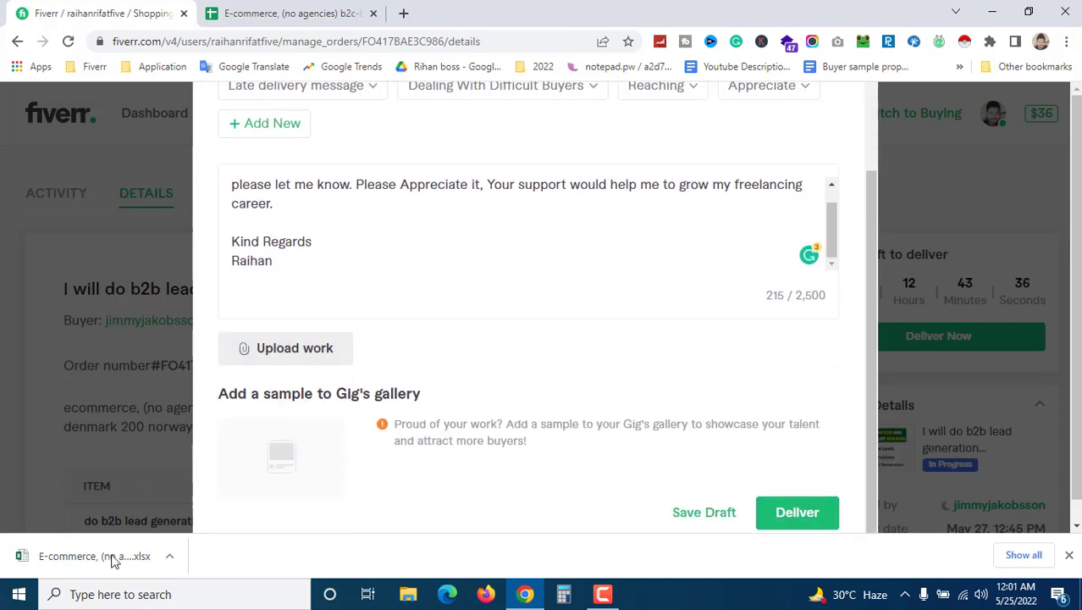
{"action": "left_click", "coordinate": [319, 355]}
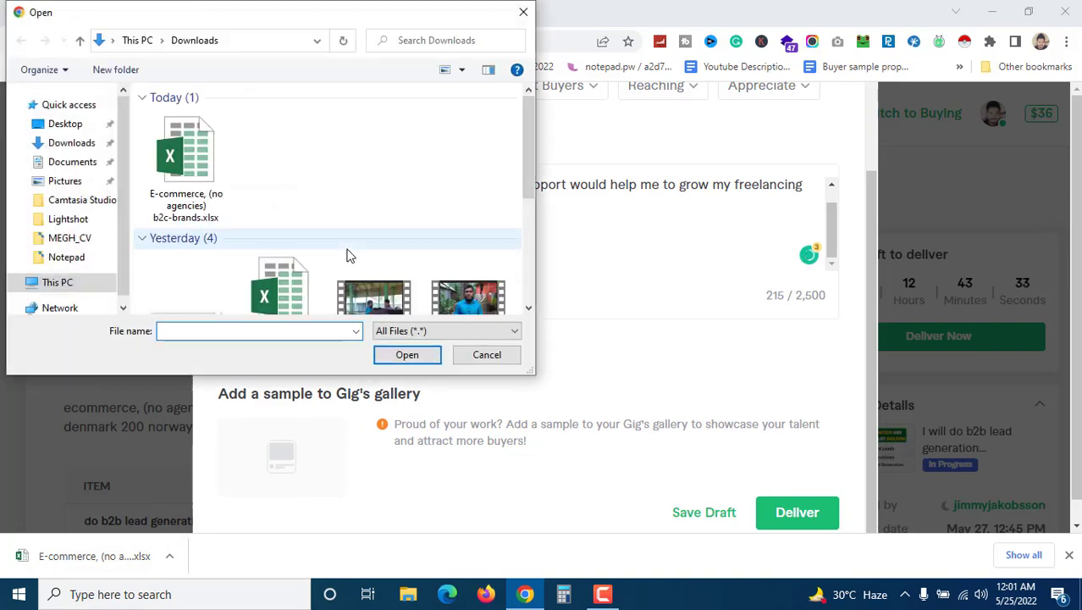
{"action": "double_click", "coordinate": [222, 190]}
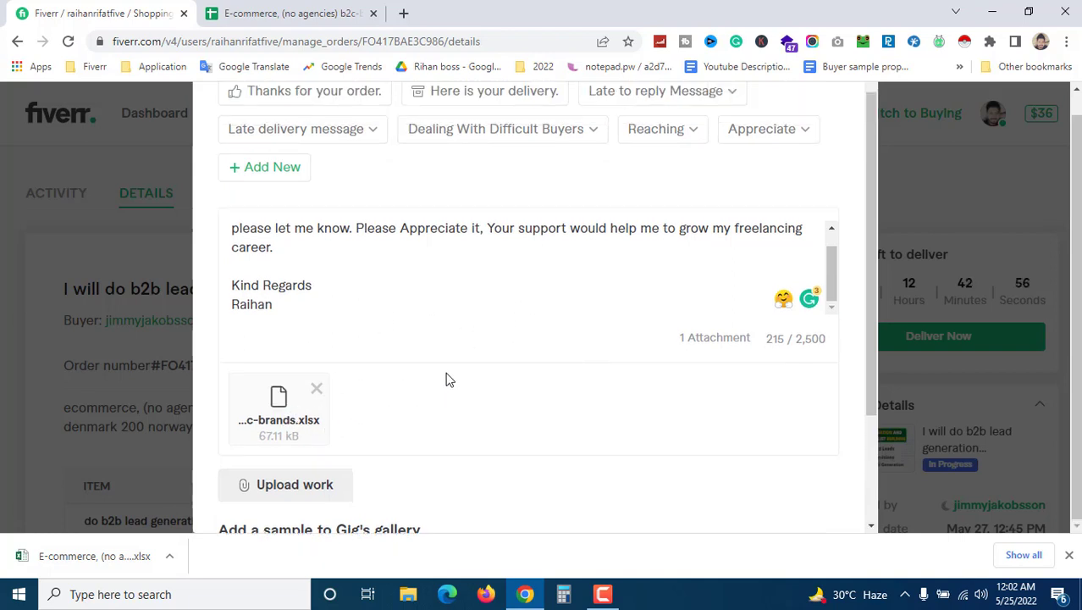
- Check the delivery form against the Denmark sheet in Google Sheets and return to the Fiverr delivery form
{"action": "scroll", "coordinate": [446, 378], "scroll_direction": "down", "scroll_amount": 2}
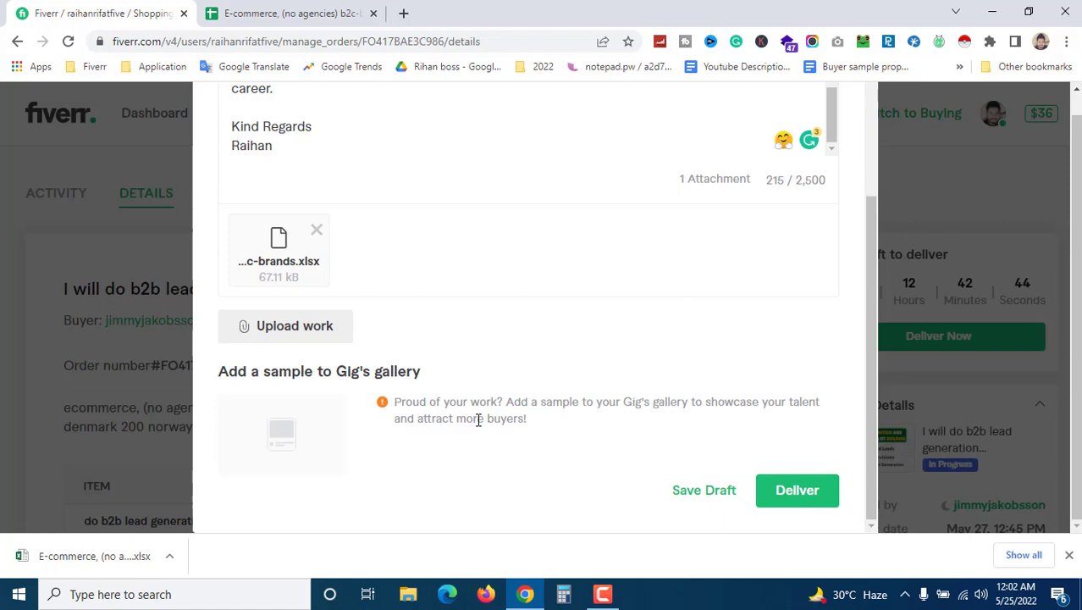
{"action": "scroll", "coordinate": [479, 420], "scroll_direction": "up", "scroll_amount": 2}
{"action": "left_click", "coordinate": [293, 13]}
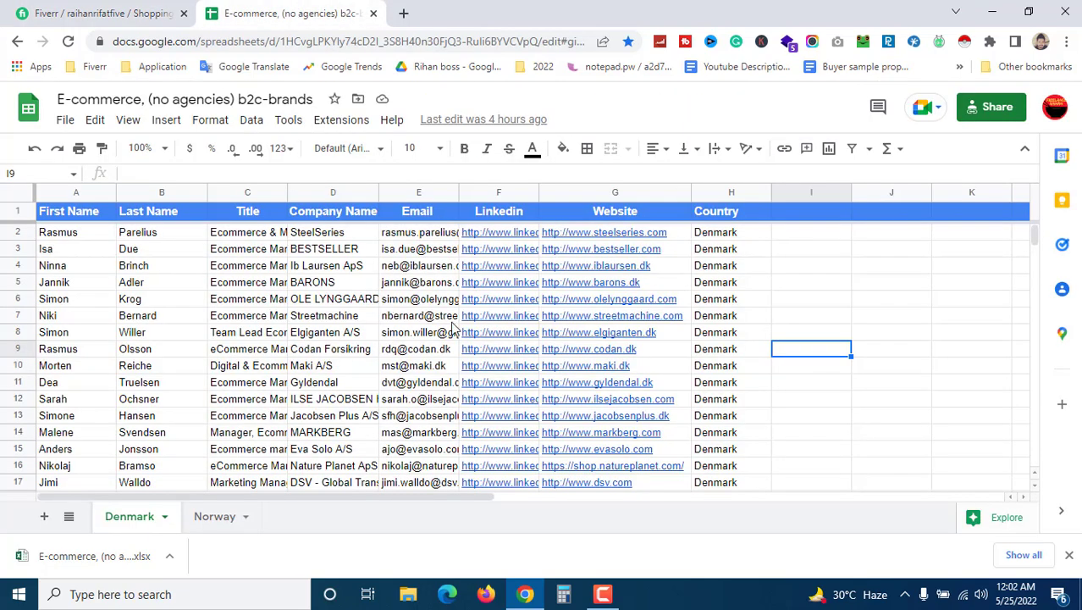
{"action": "mouse_move", "coordinate": [407, 354]}
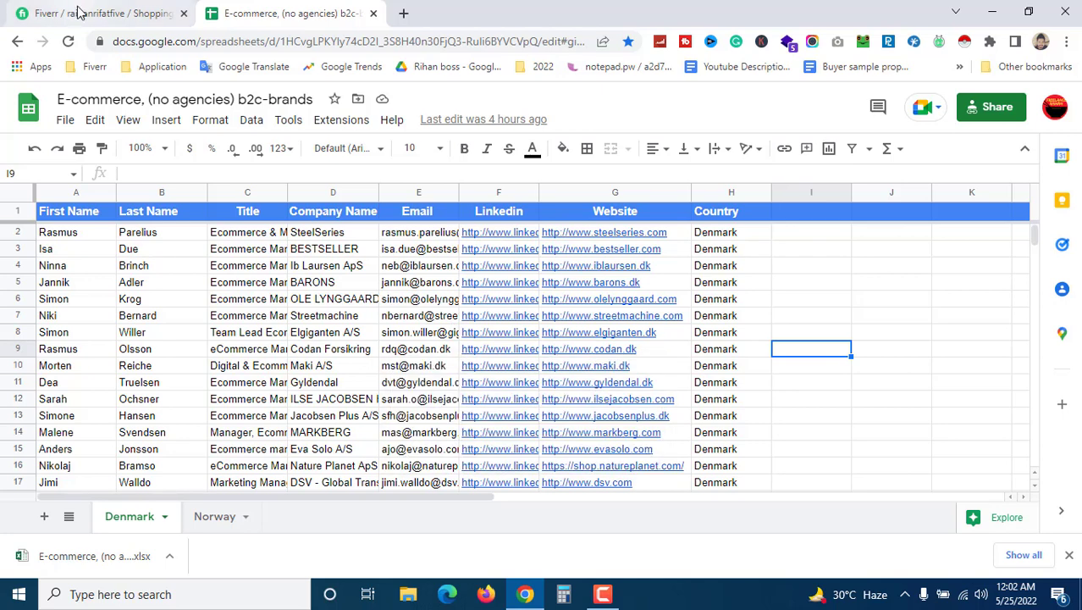
{"action": "key", "text": "ctrl+shift+Tab"}
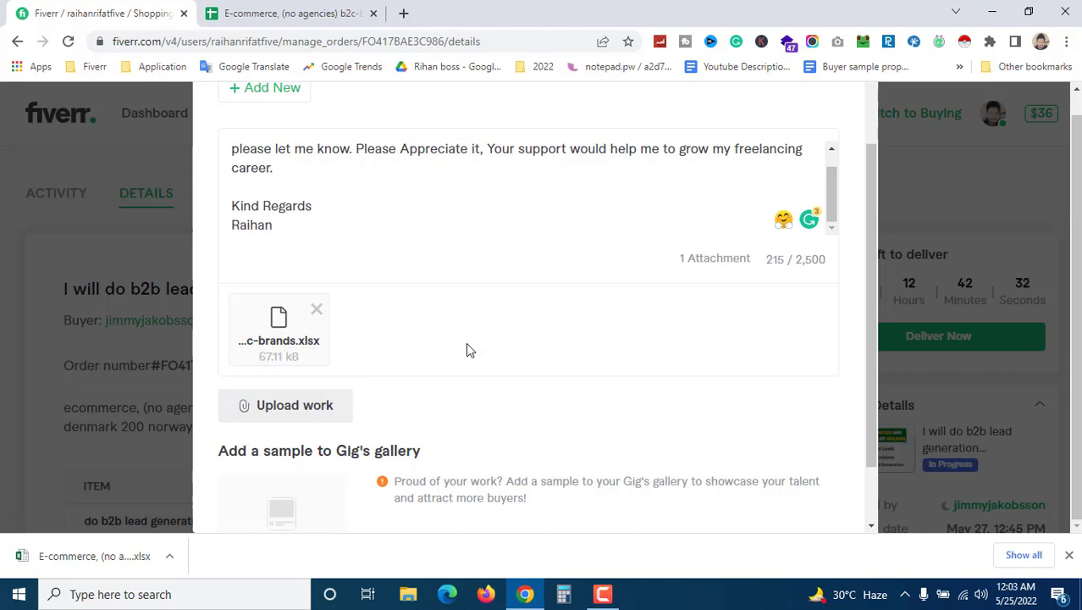
- Review the delivery message and attached spreadsheet, and deliver the work to the buyer
{"action": "scroll", "coordinate": [467, 344], "scroll_direction": "down", "scroll_amount": 1}
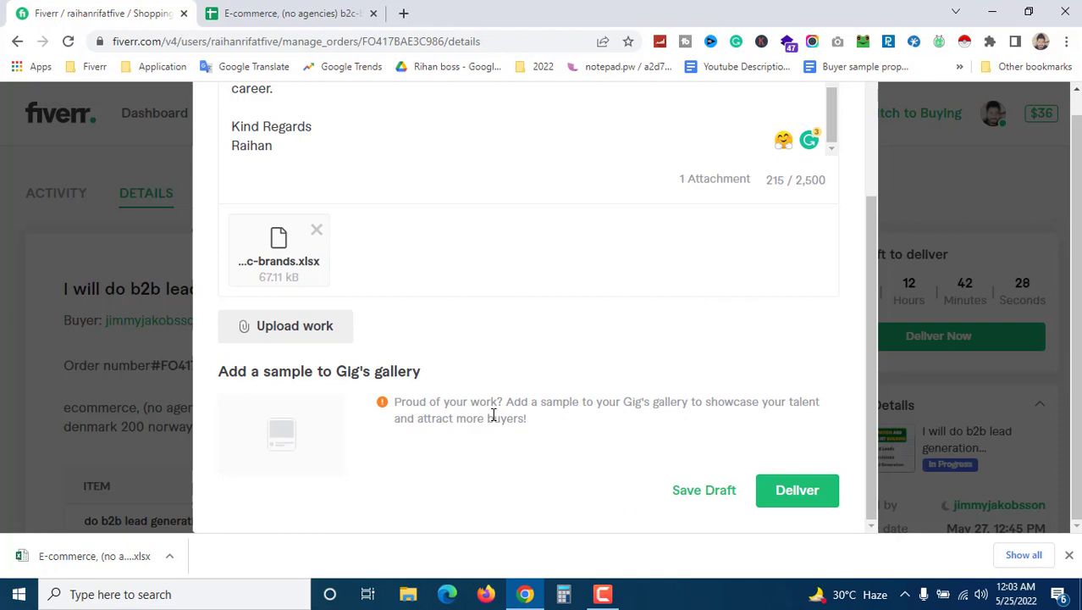
{"action": "scroll", "coordinate": [505, 358], "scroll_direction": "up", "scroll_amount": 2}
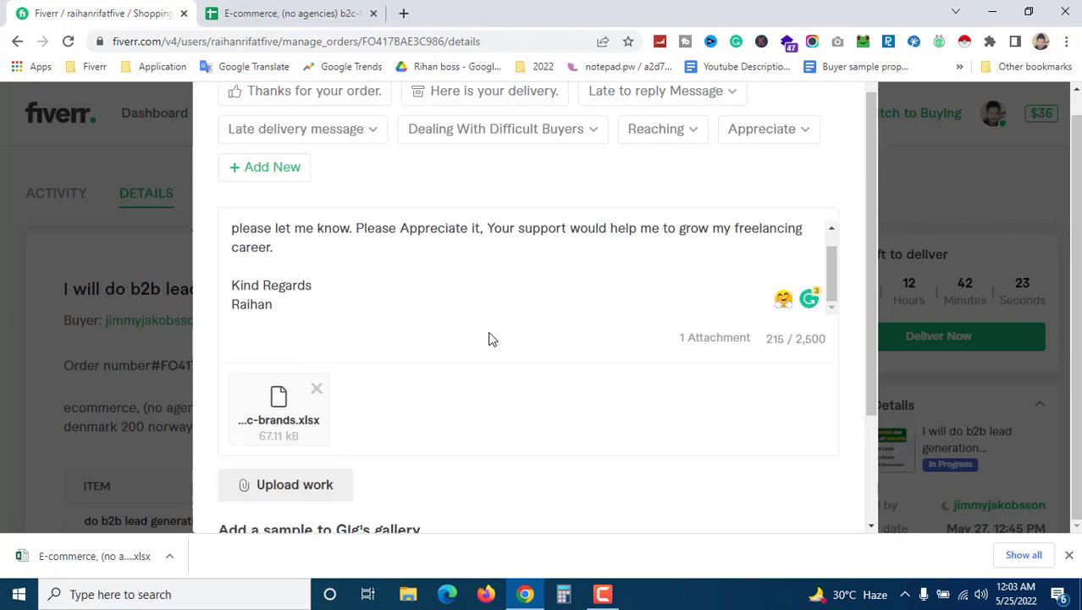
{"action": "scroll", "coordinate": [489, 339], "scroll_direction": "down", "scroll_amount": 2}
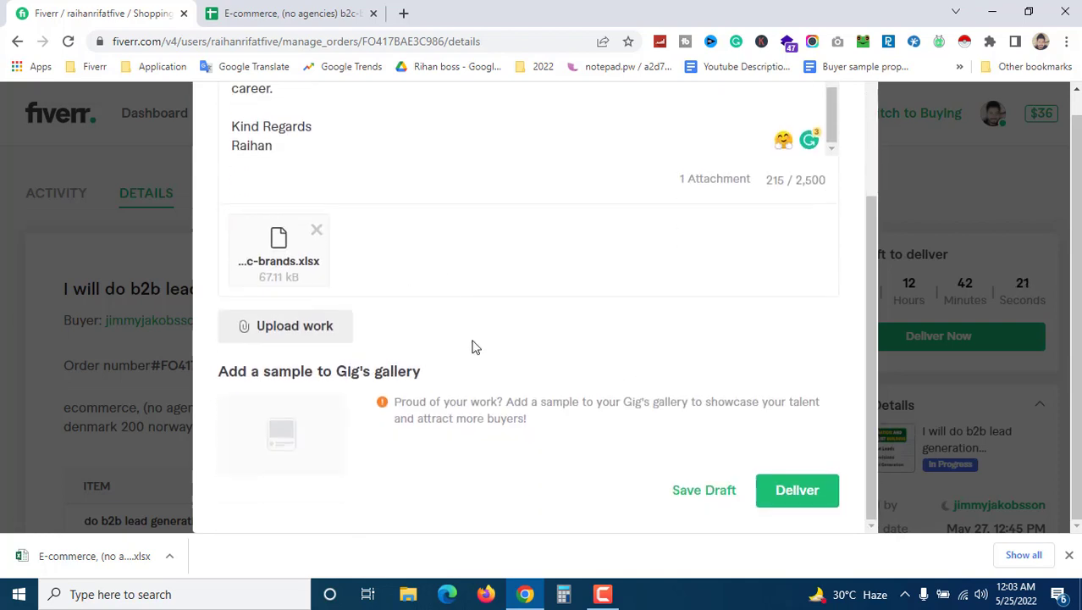
{"action": "left_click", "coordinate": [808, 495]}
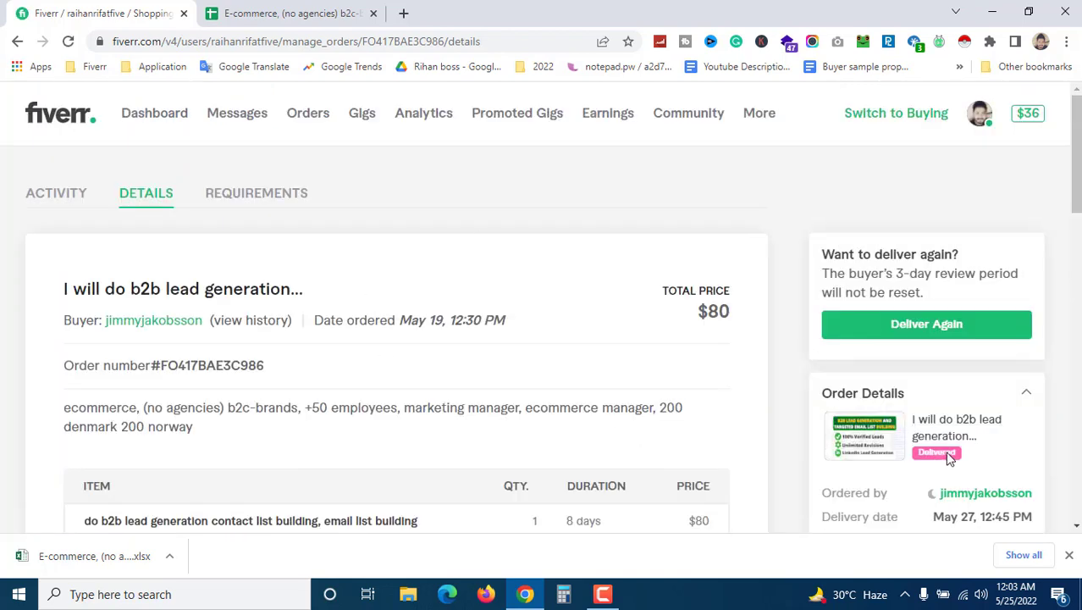
- Review the delivered order's details, included items and tracking progress on the order page
{"action": "scroll", "coordinate": [940, 440], "scroll_direction": "down", "scroll_amount": 5}
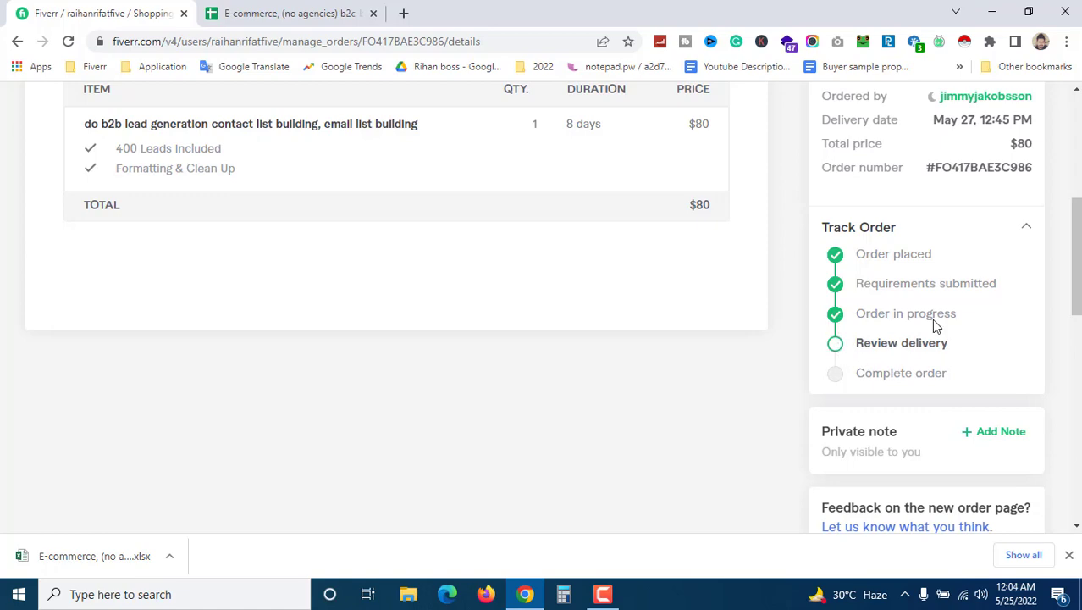
{"action": "left_click", "coordinate": [819, 379]}
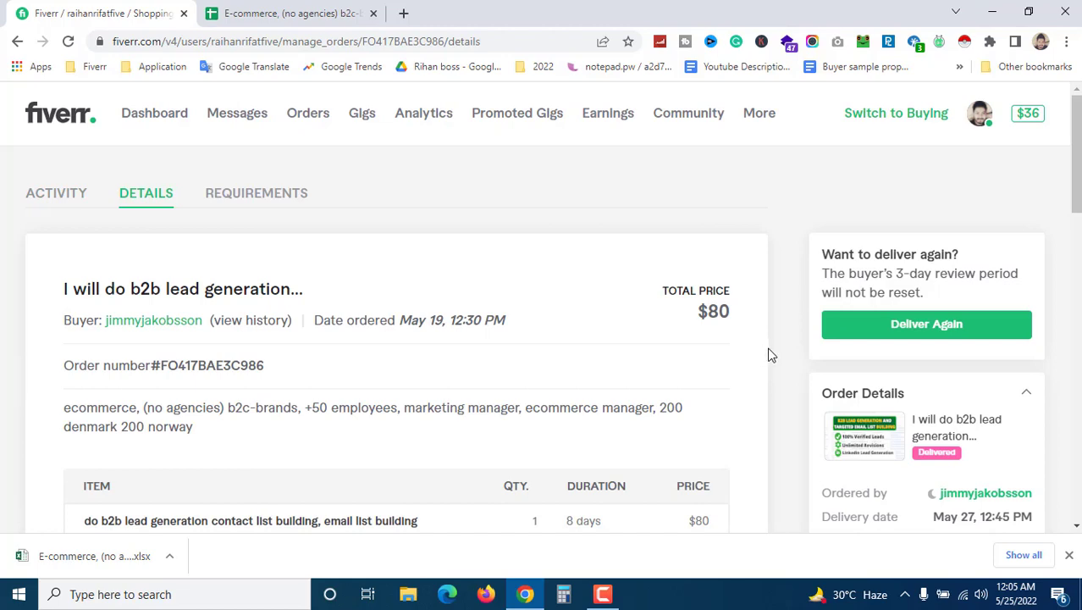
{"action": "scroll", "coordinate": [770, 354], "scroll_direction": "down", "scroll_amount": 3}
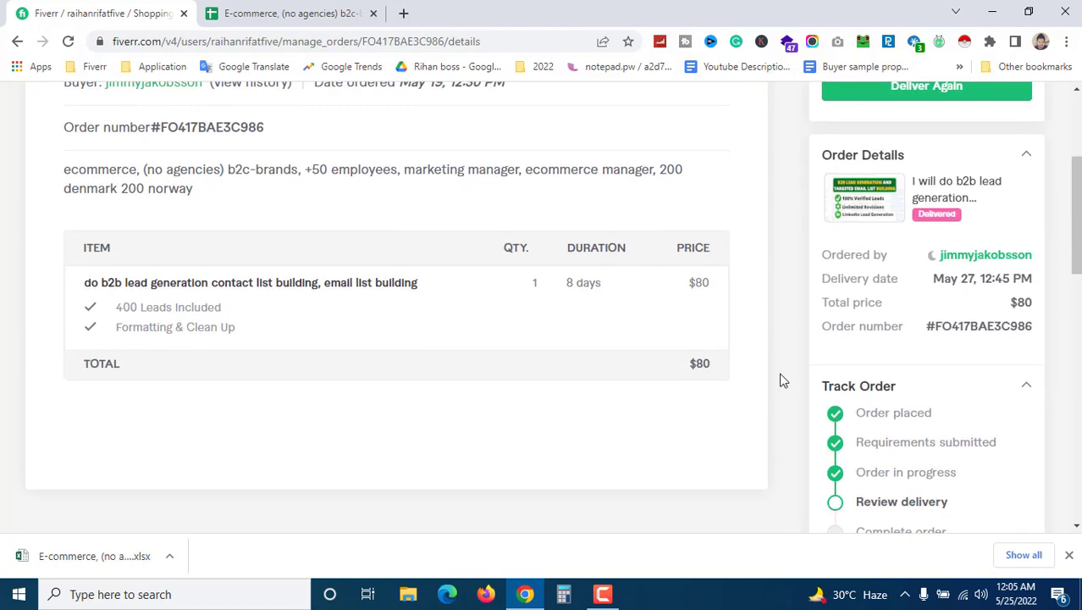
{"action": "scroll", "coordinate": [782, 381], "scroll_direction": "up", "scroll_amount": 3}
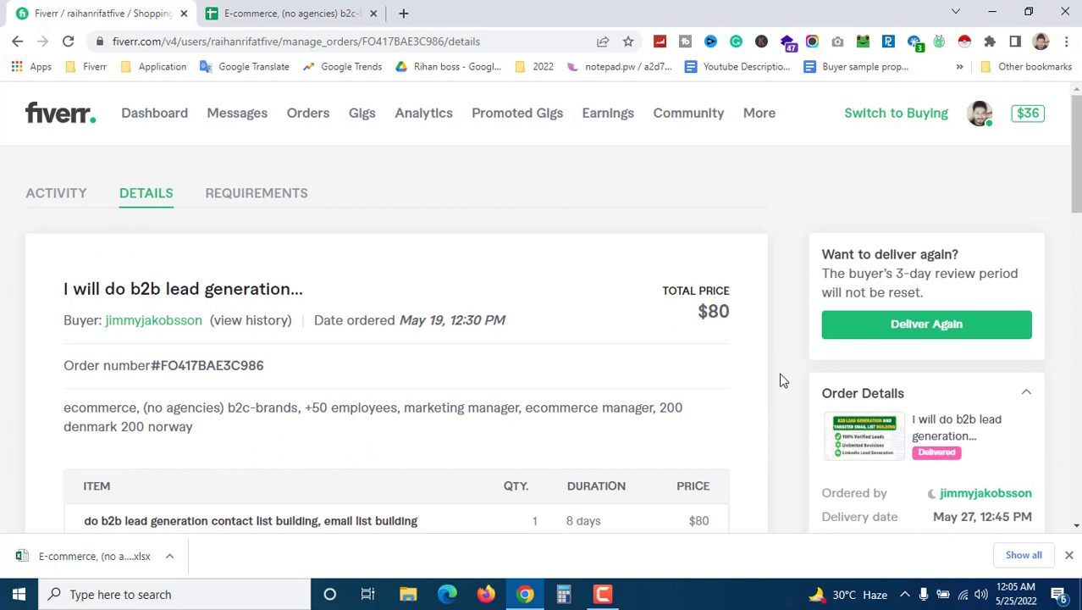